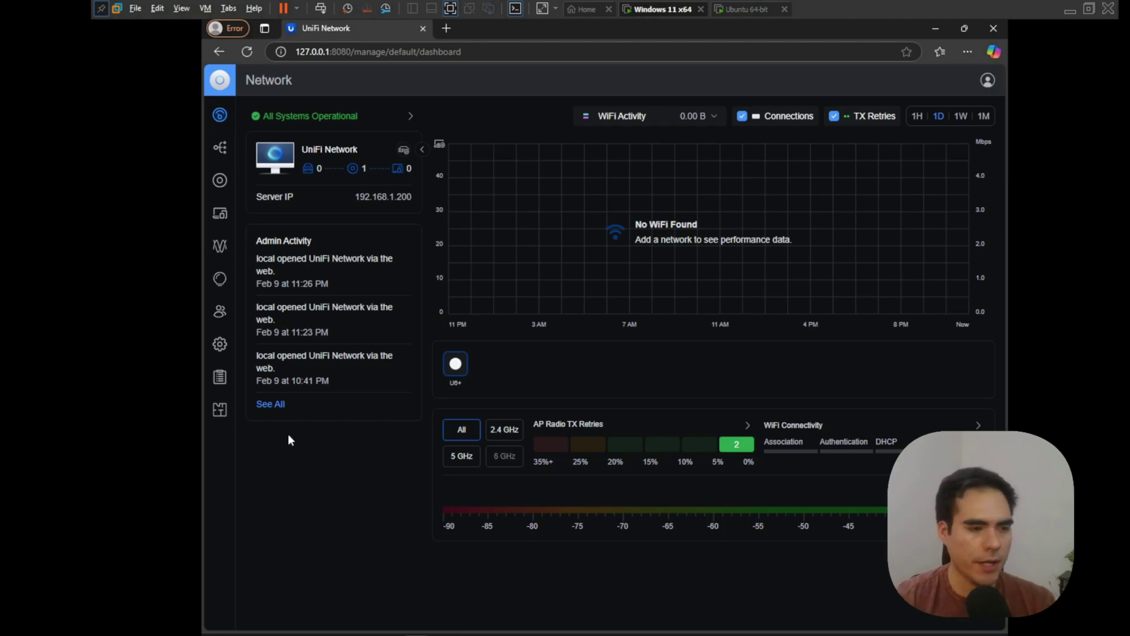
Step: Go to Settings > System > Advanced and scroll to the Device SSH and Inform Host options
{"action": "left_click", "coordinate": [219, 344]}
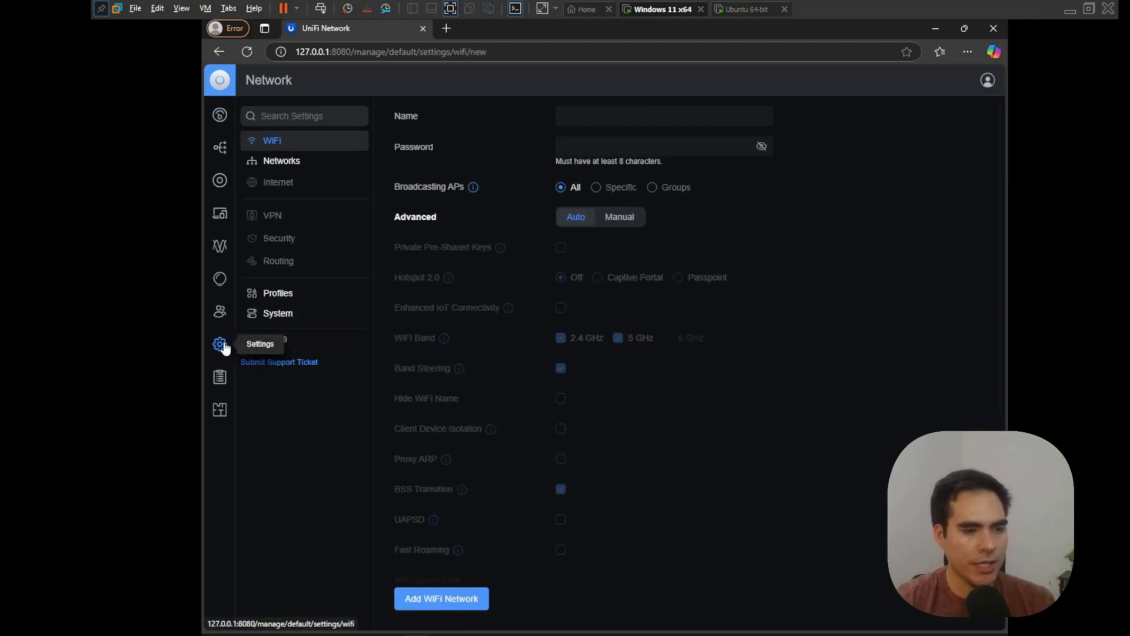
{"action": "left_click", "coordinate": [310, 323]}
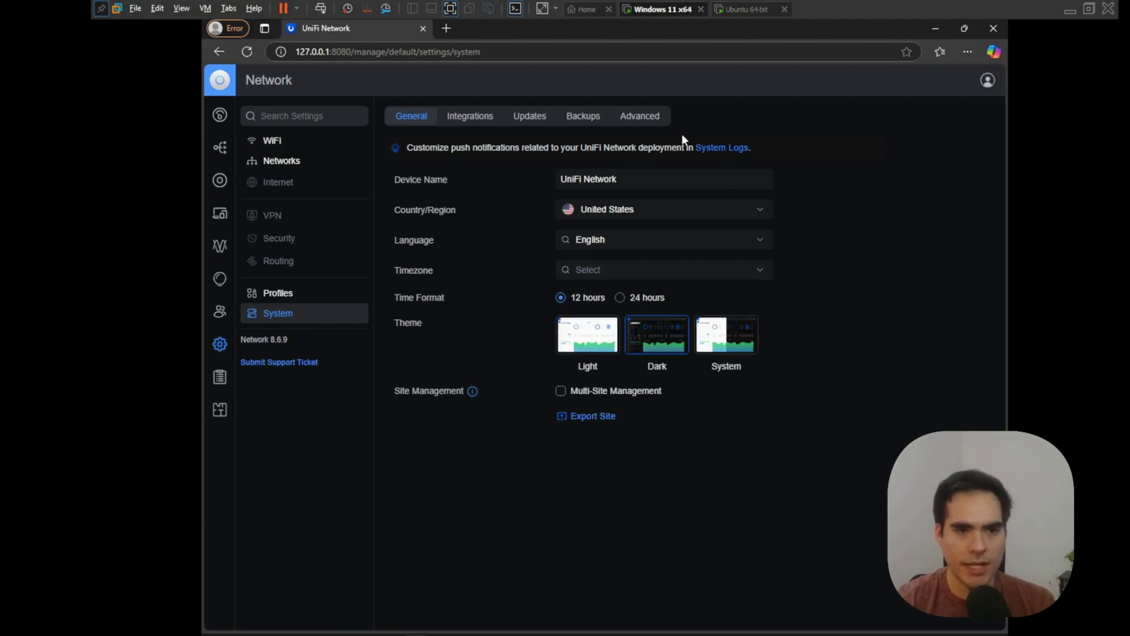
{"action": "left_click", "coordinate": [641, 118]}
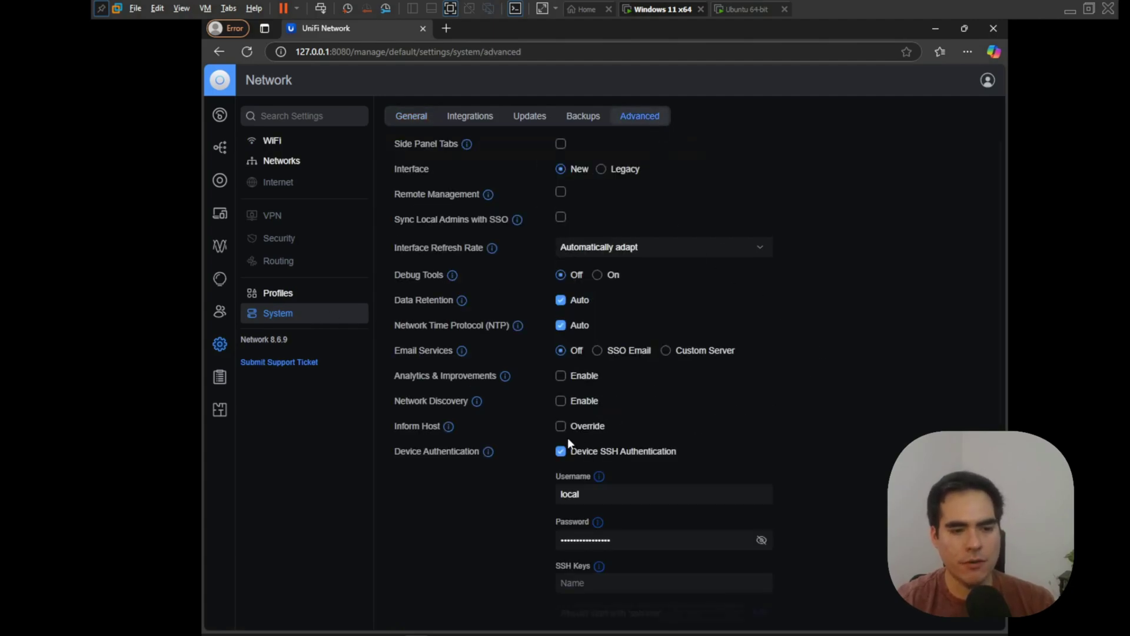
{"action": "scroll", "coordinate": [730, 428], "scroll_direction": "down", "scroll_amount": 1}
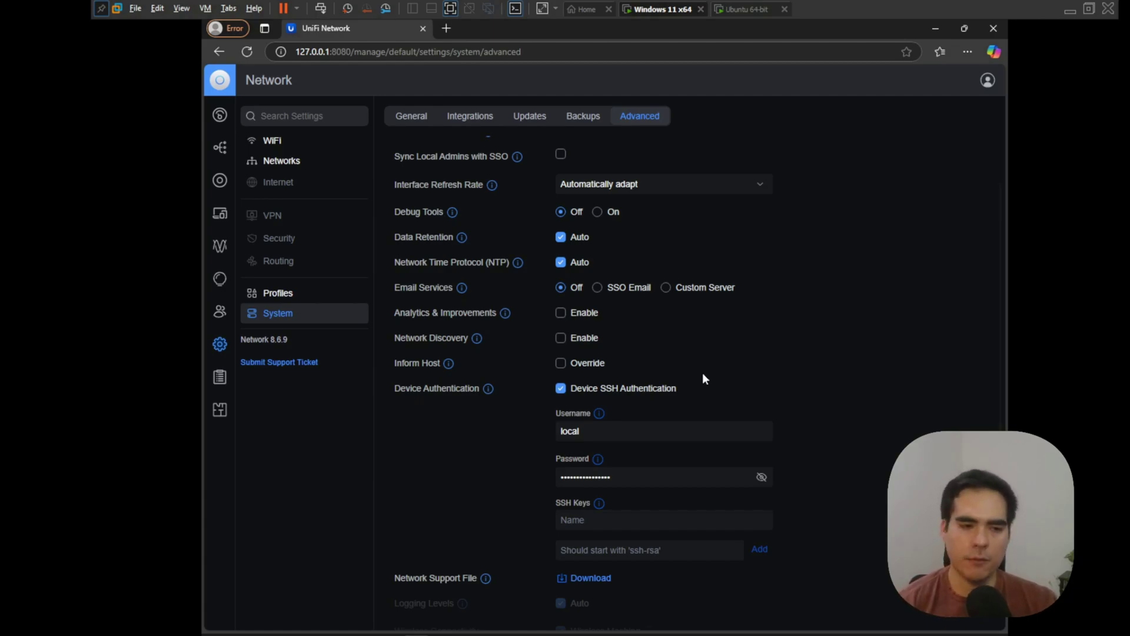
Step: Enable Inform Host Override, change the address from 192.168.1.200 to 192.168.1.220, and apply
{"action": "left_click", "coordinate": [560, 363]}
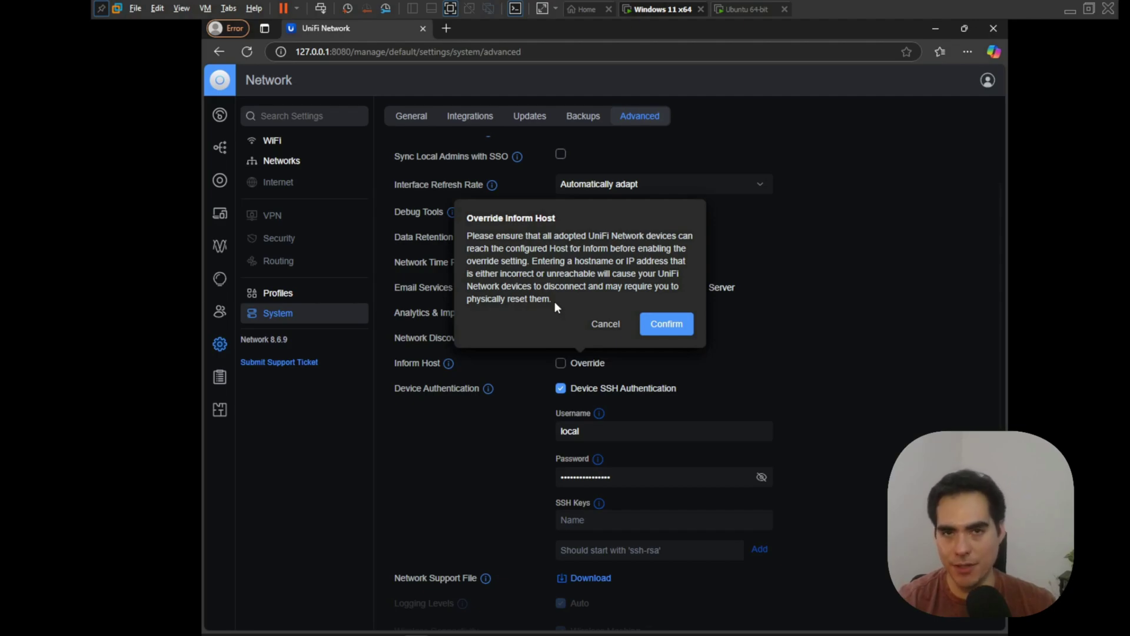
{"action": "left_click", "coordinate": [684, 322]}
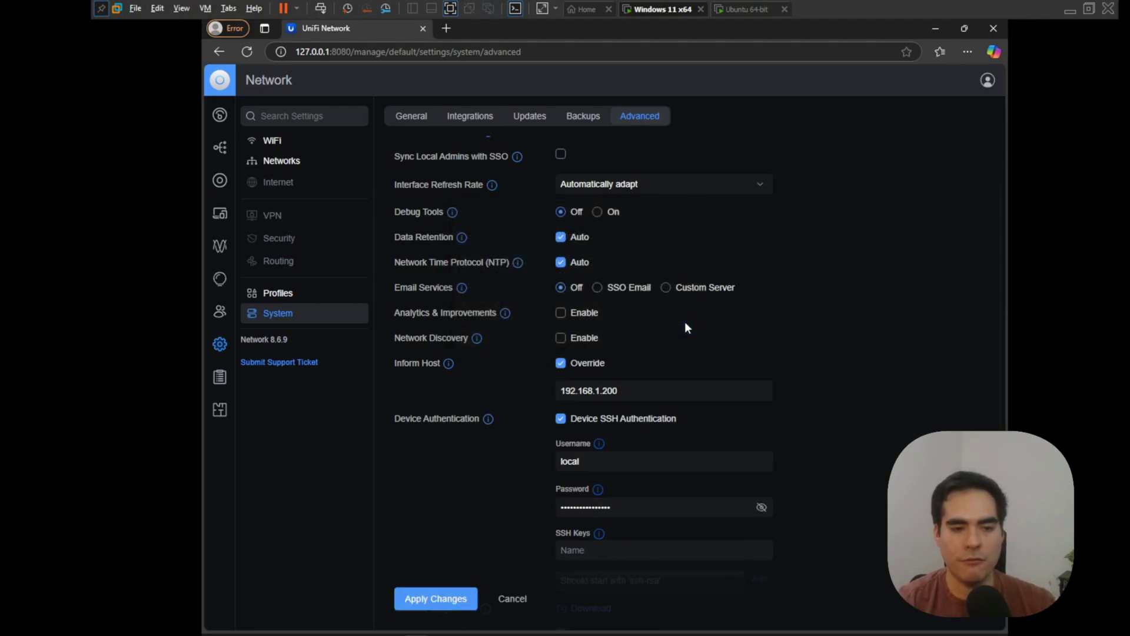
{"action": "left_click", "coordinate": [661, 390]}
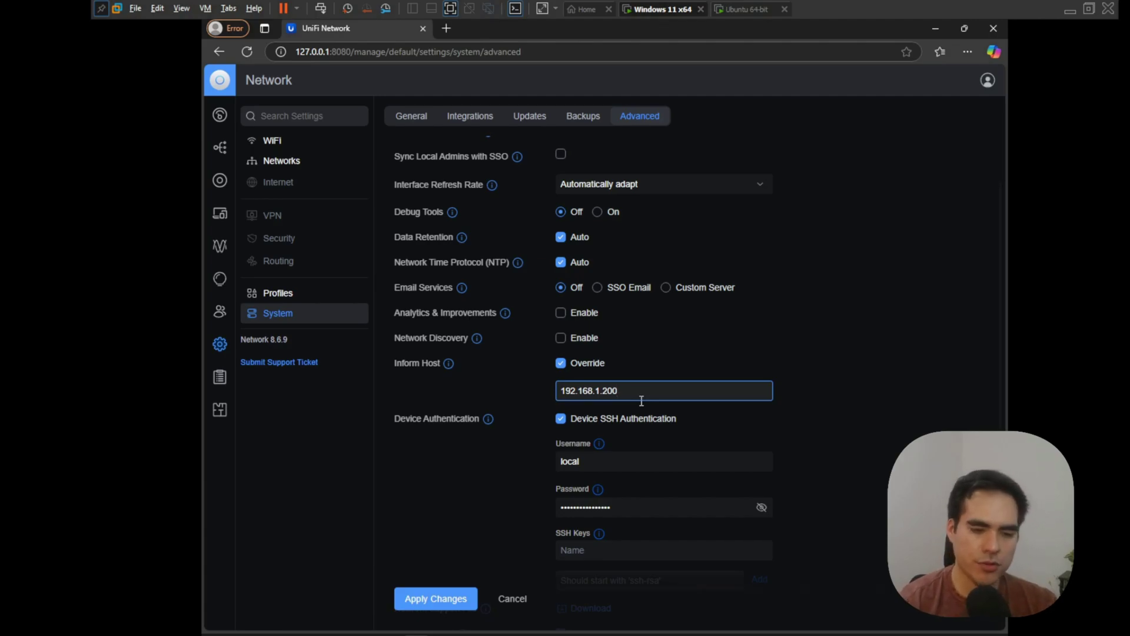
{"action": "key", "text": "BackSpace"}
{"action": "key", "text": "BackSpace"}
{"action": "type", "text": "20"}
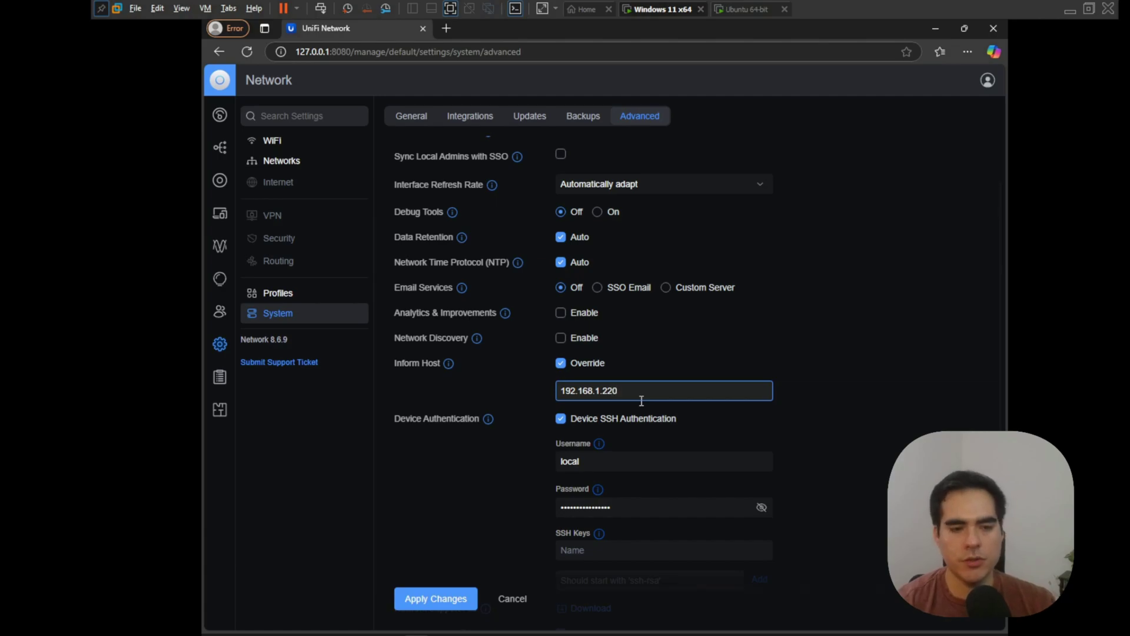
{"action": "scroll", "coordinate": [729, 348], "scroll_direction": "down", "scroll_amount": 3}
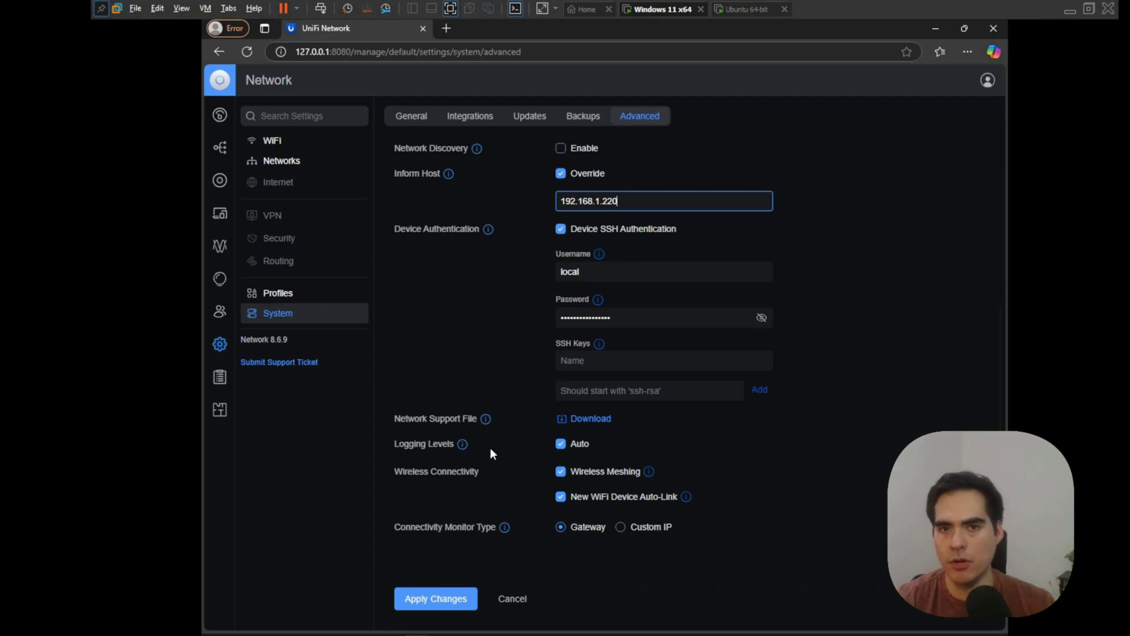
{"action": "left_click", "coordinate": [436, 599]}
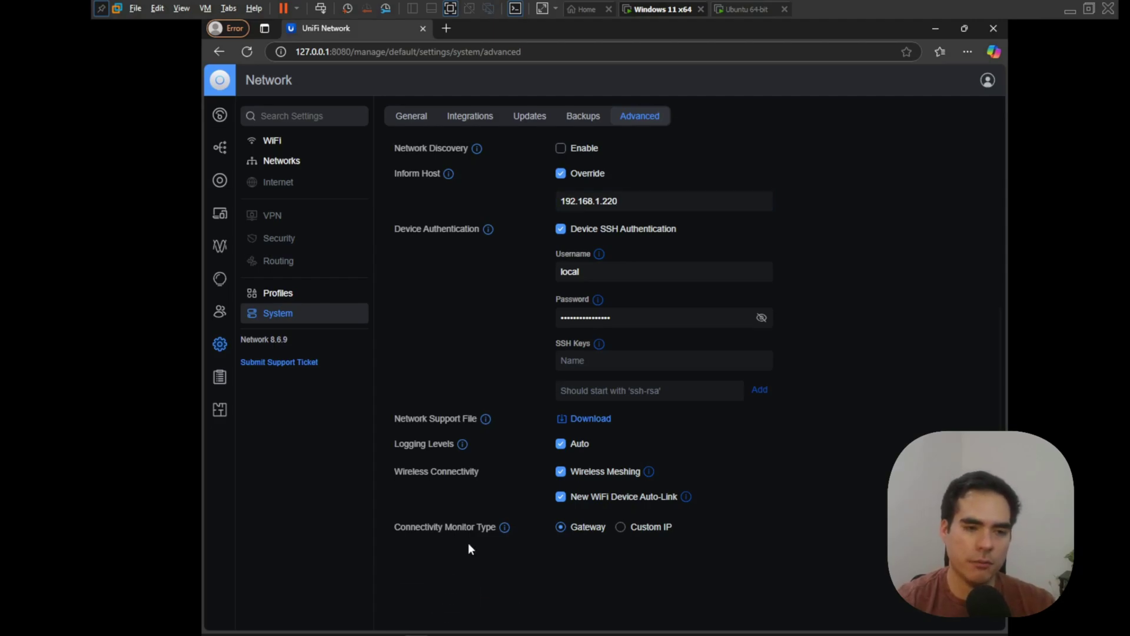
Step: Confirm the U6+ is up to date in the Devices list, then close the browser
{"action": "scroll", "coordinate": [471, 548], "scroll_direction": "up", "scroll_amount": 4}
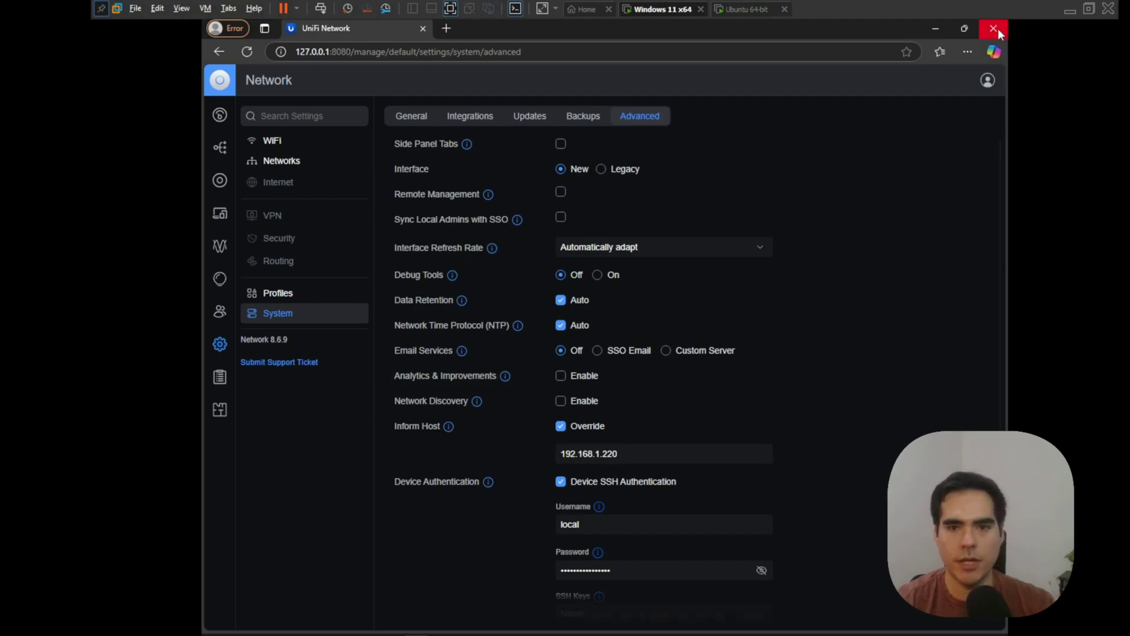
{"action": "left_click", "coordinate": [220, 180]}
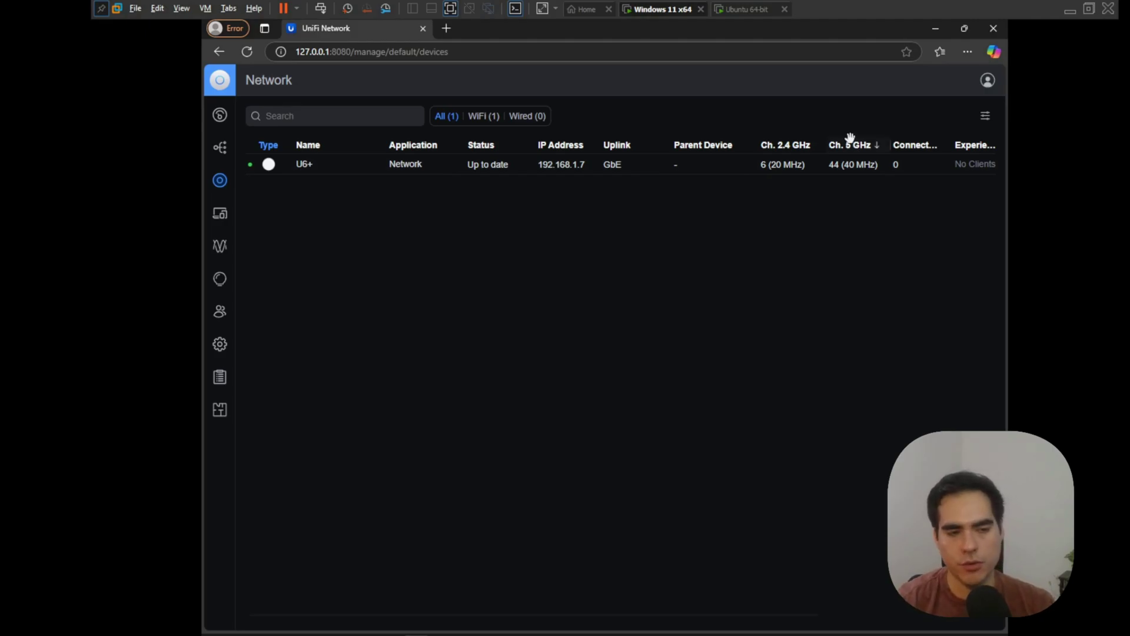
{"action": "left_click", "coordinate": [989, 33]}
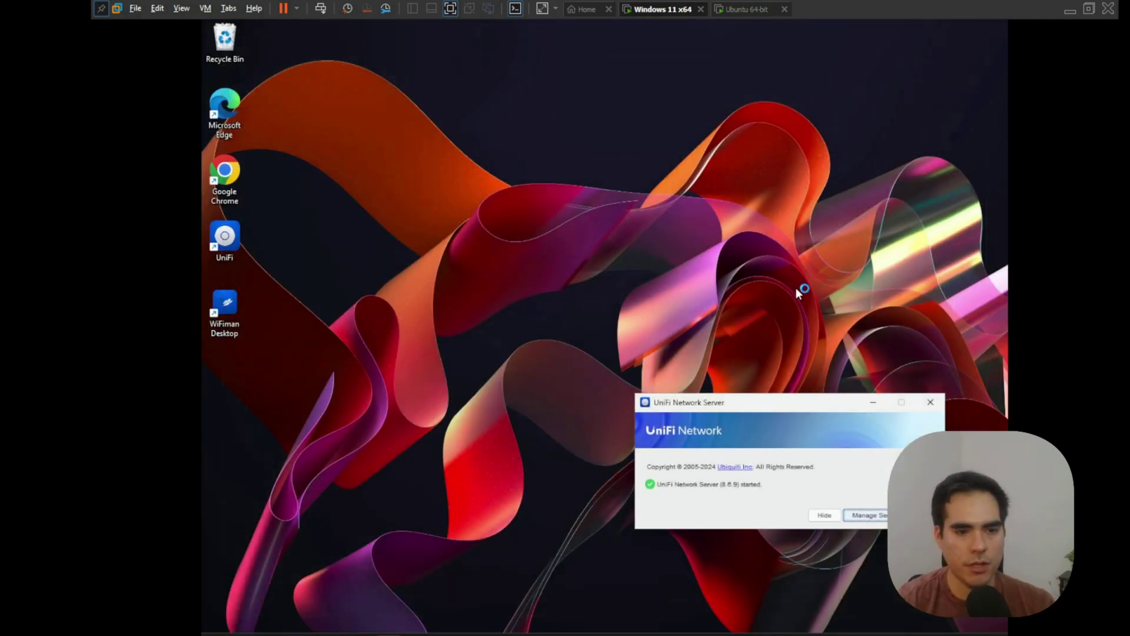
Step: Shut down UniFi Network Server and open Ethernet0 status via Control Panel's Network and Sharing Center
{"action": "left_click", "coordinate": [930, 402]}
{"action": "left_click", "coordinate": [739, 483]}
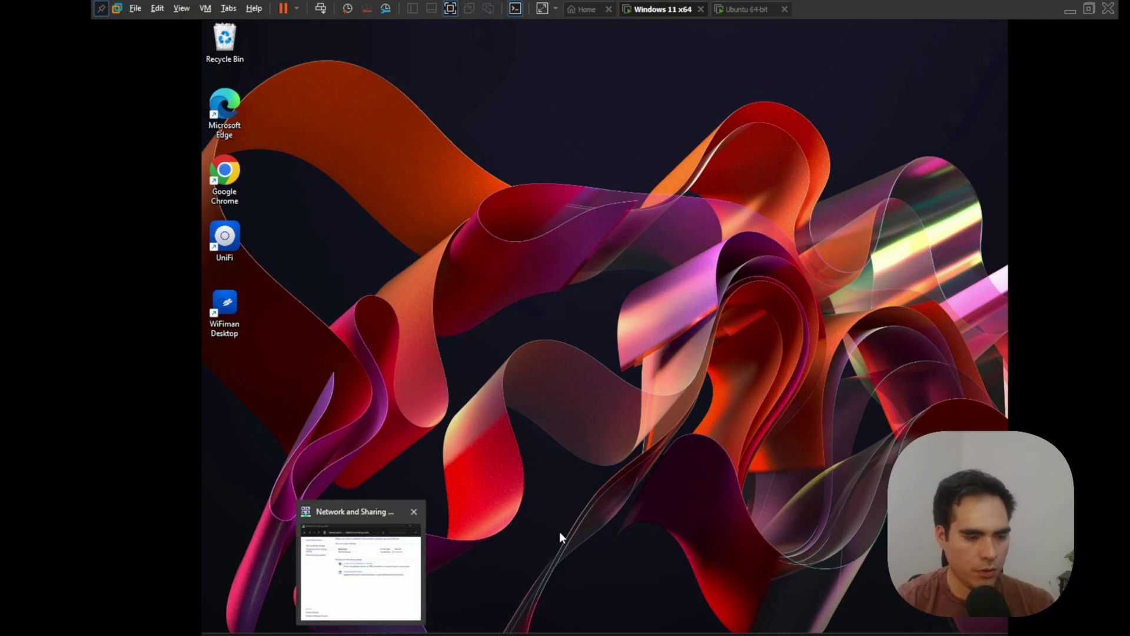
{"action": "key", "text": "super"}
{"action": "type", "text": "control"}
{"action": "key", "text": "Return"}
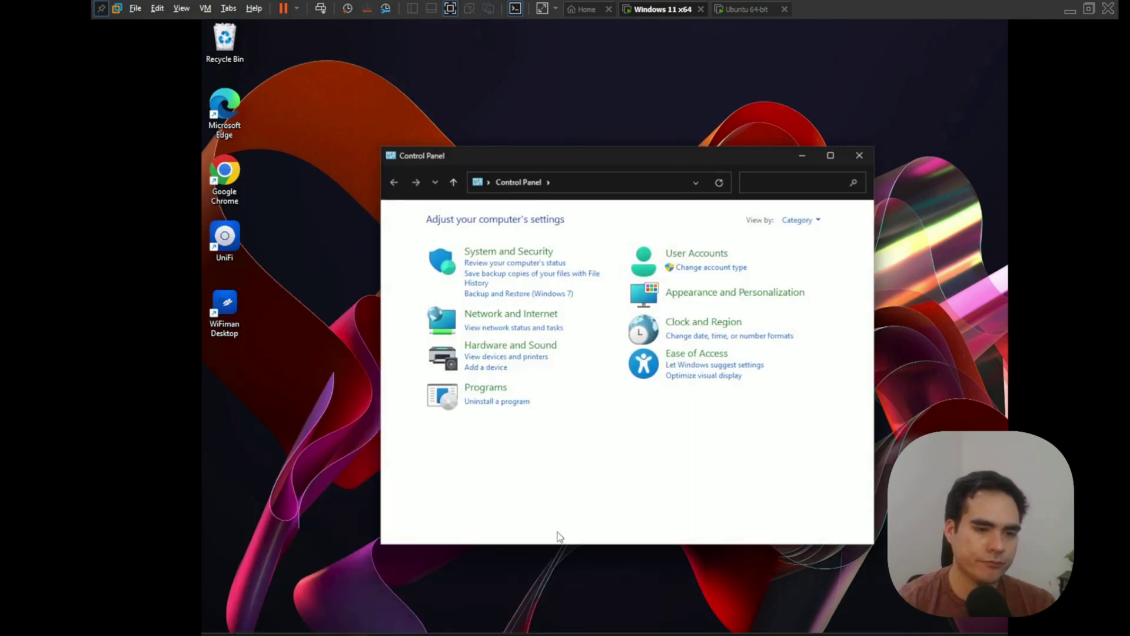
{"action": "left_click", "coordinate": [536, 311]}
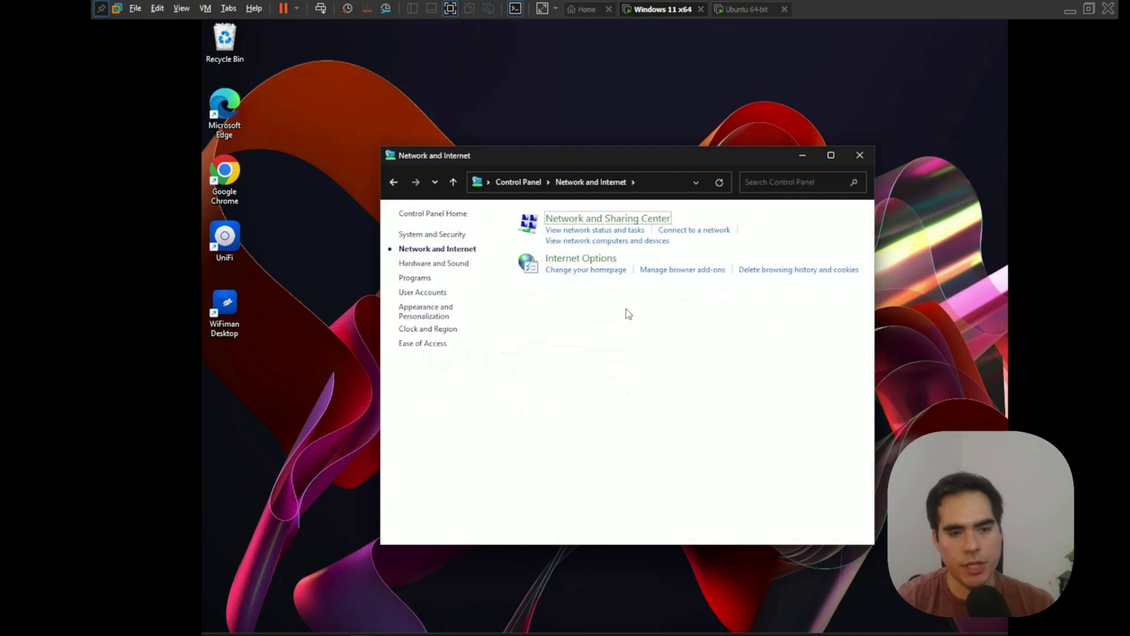
{"action": "left_click", "coordinate": [831, 155]}
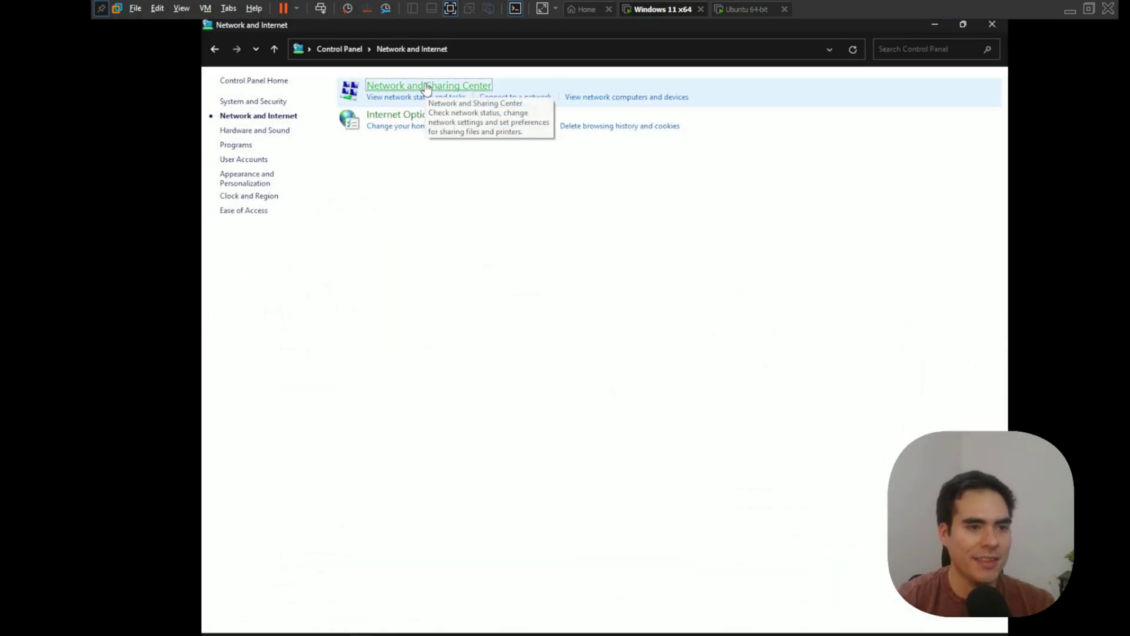
{"action": "left_click", "coordinate": [427, 86]}
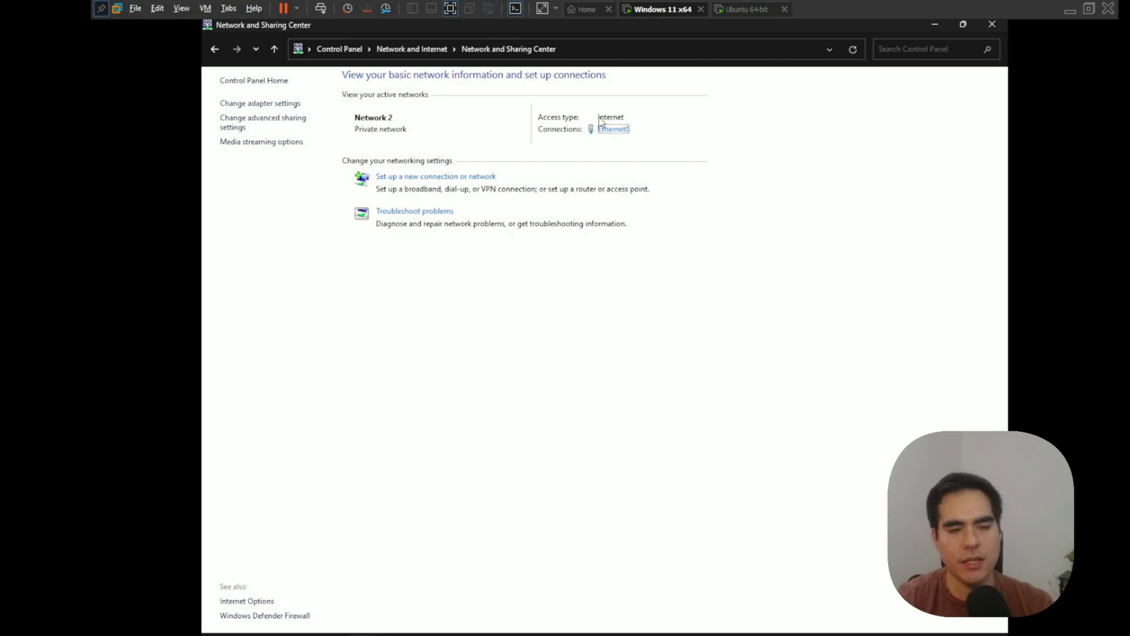
{"action": "left_click", "coordinate": [612, 131]}
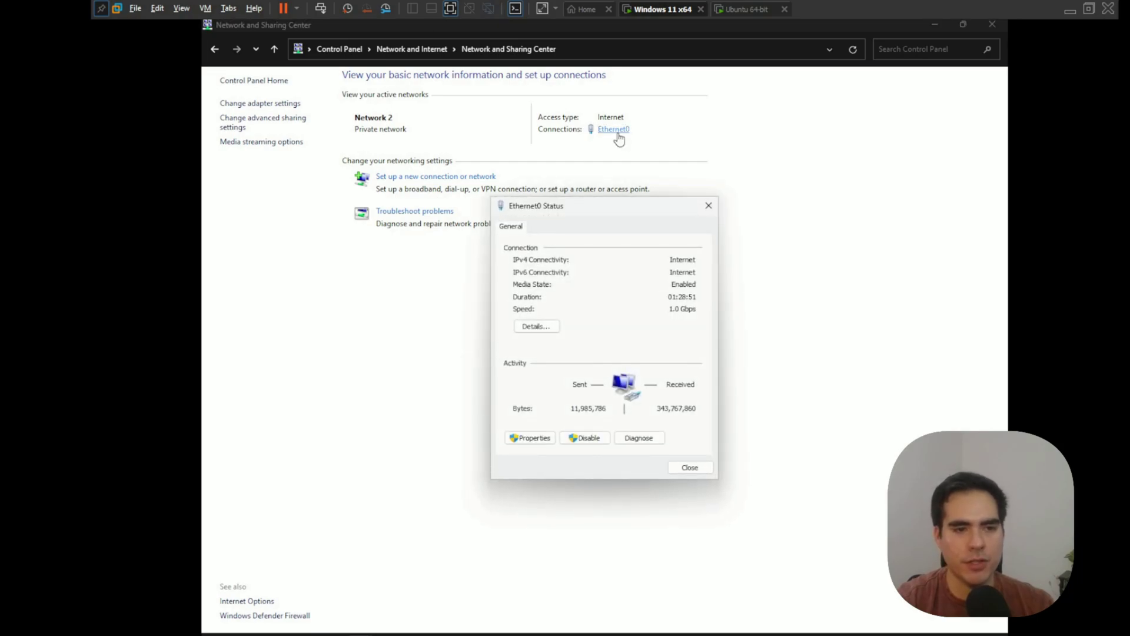
Step: Open Ethernet0's IPv4 properties and switch to a manually specified IP address
{"action": "left_click", "coordinate": [543, 439]}
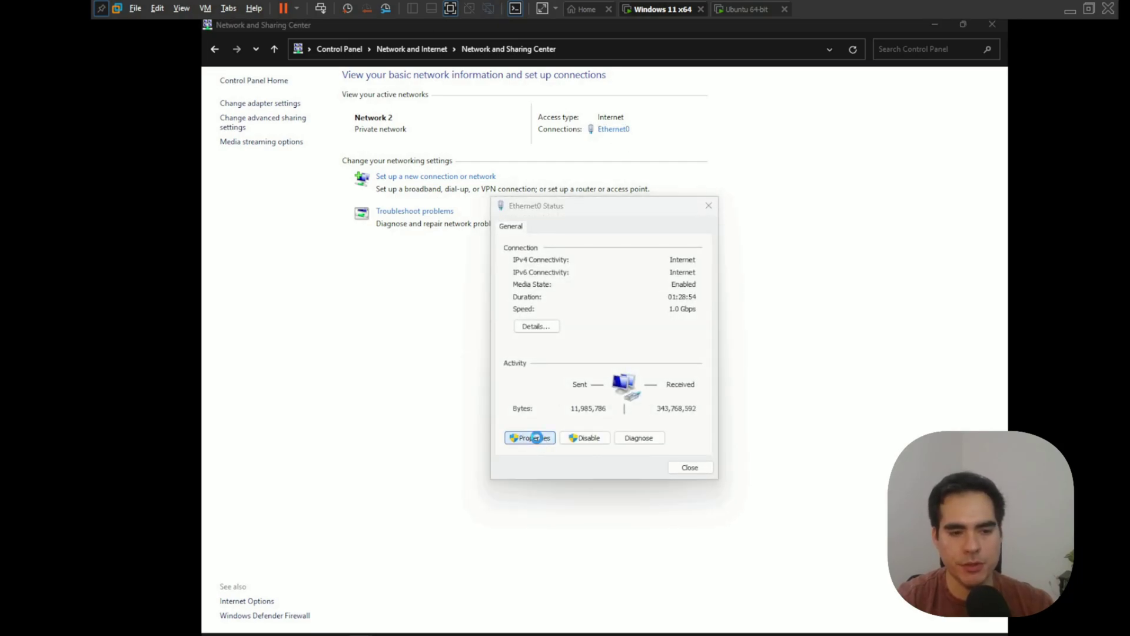
{"action": "left_click", "coordinate": [585, 350]}
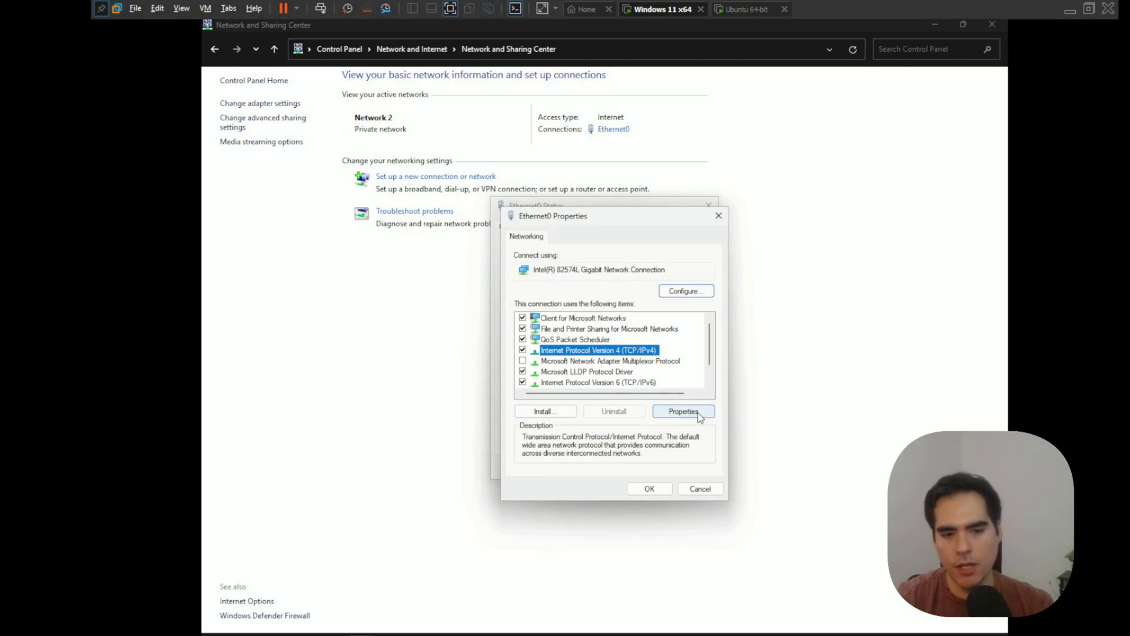
{"action": "left_click", "coordinate": [676, 411]}
{"action": "left_click_drag", "start_coordinate": [675, 278], "coordinate": [599, 231]}
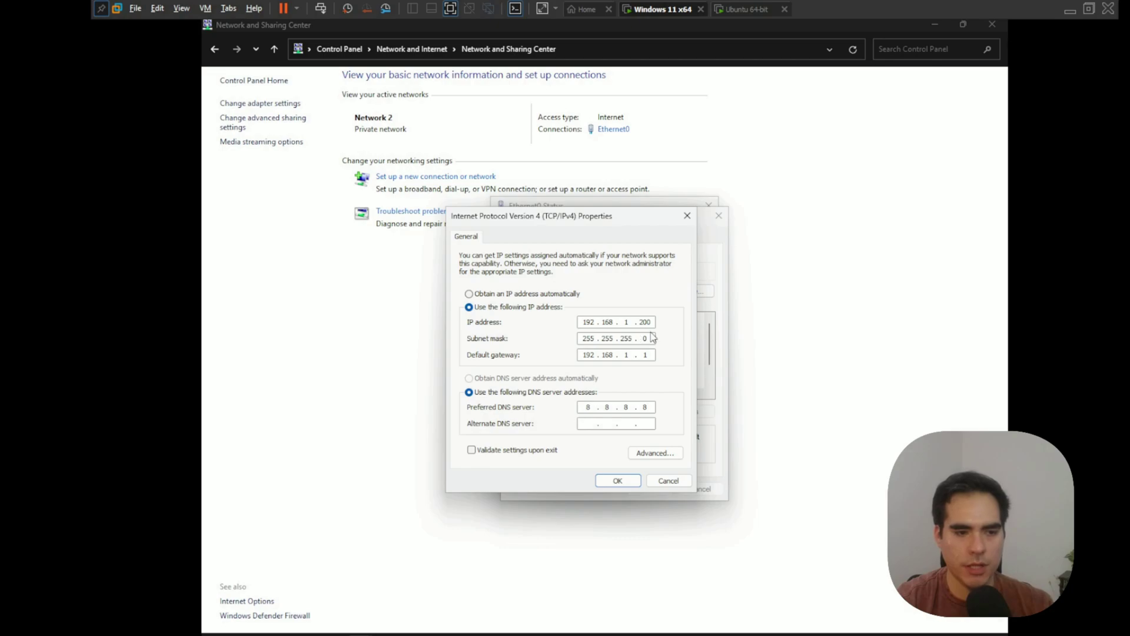
{"action": "left_click", "coordinate": [545, 293]}
{"action": "left_click", "coordinate": [556, 378]}
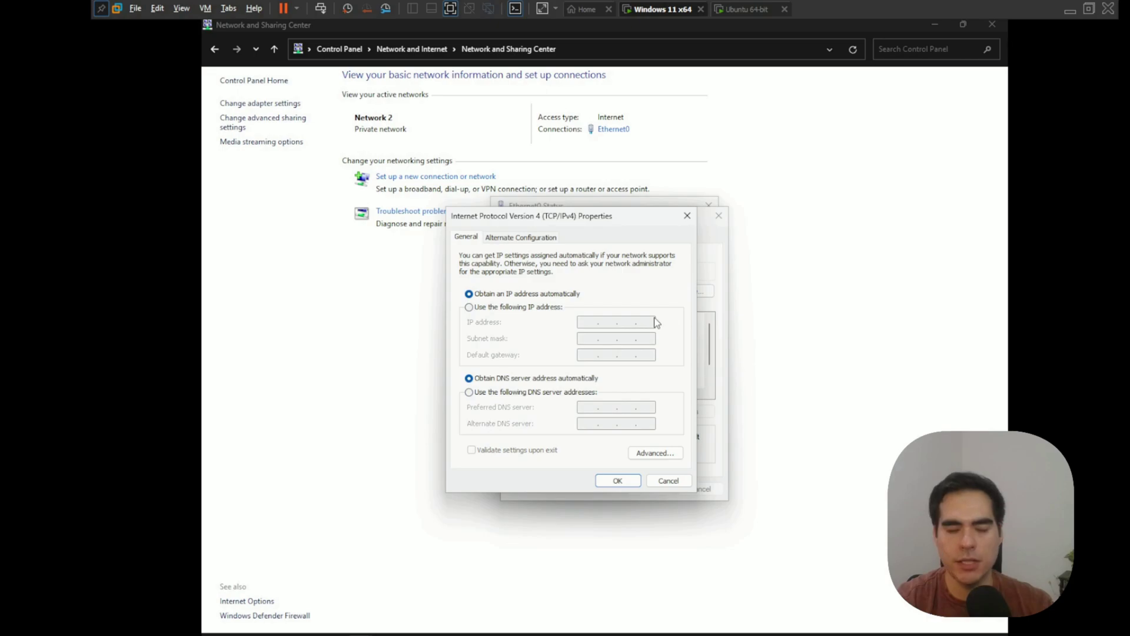
{"action": "left_click", "coordinate": [559, 308]}
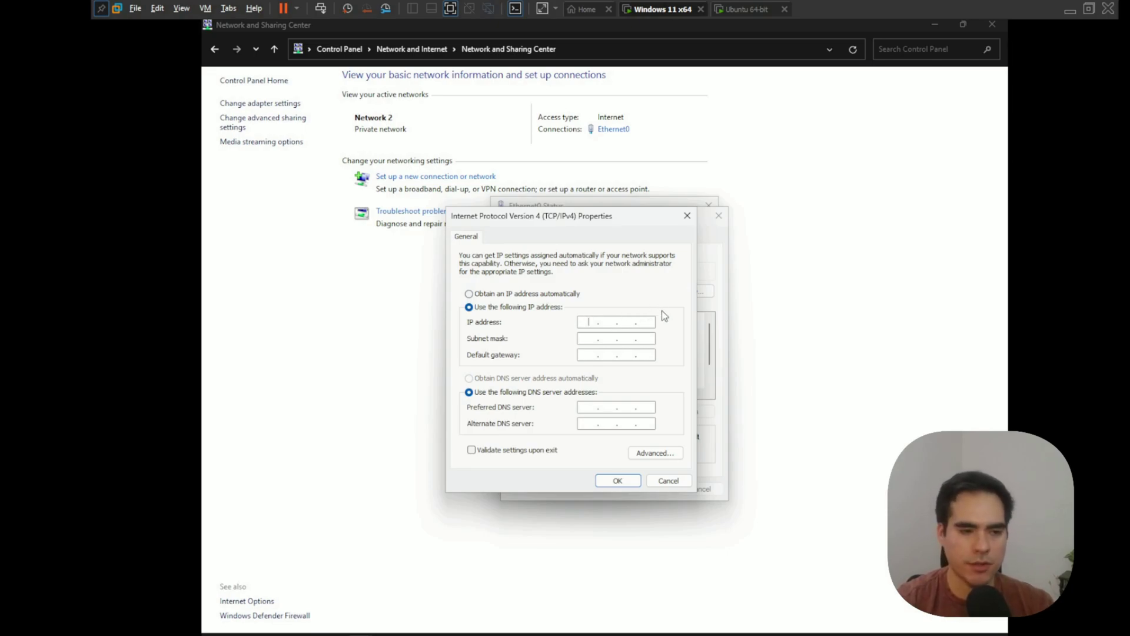
Step: Enter IP 192.168.1.220, mask 255.255.255.0, gateway 192.168.1.1, DNS 8.8.8.8 and 1.1.1.1
{"action": "type", "text": "192 . 168 . "}
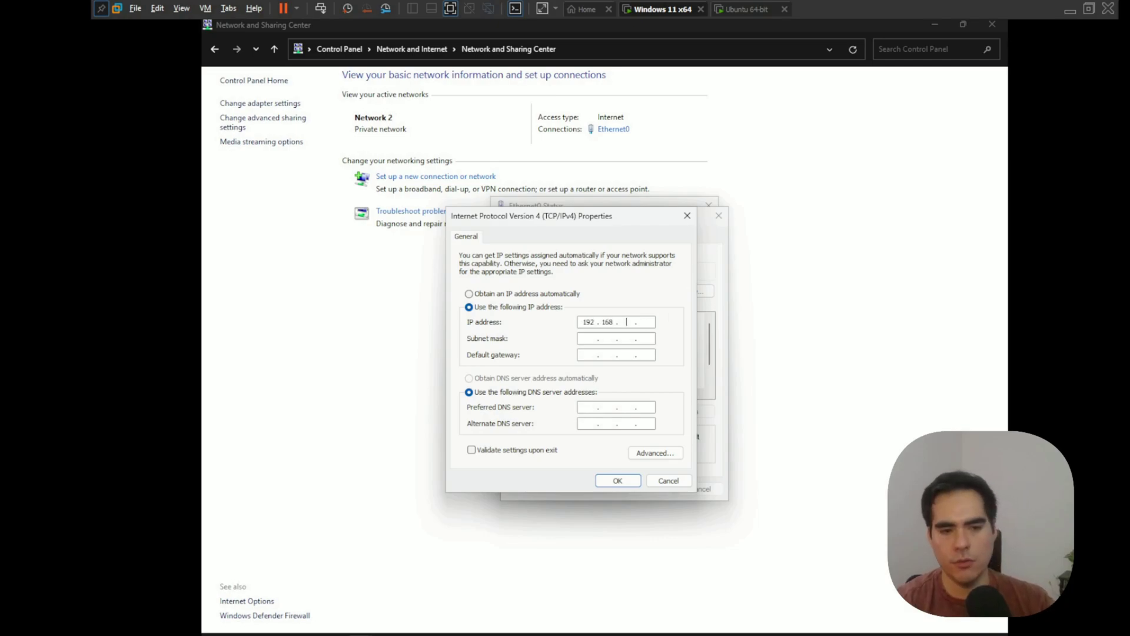
{"action": "type", "text": "1"}
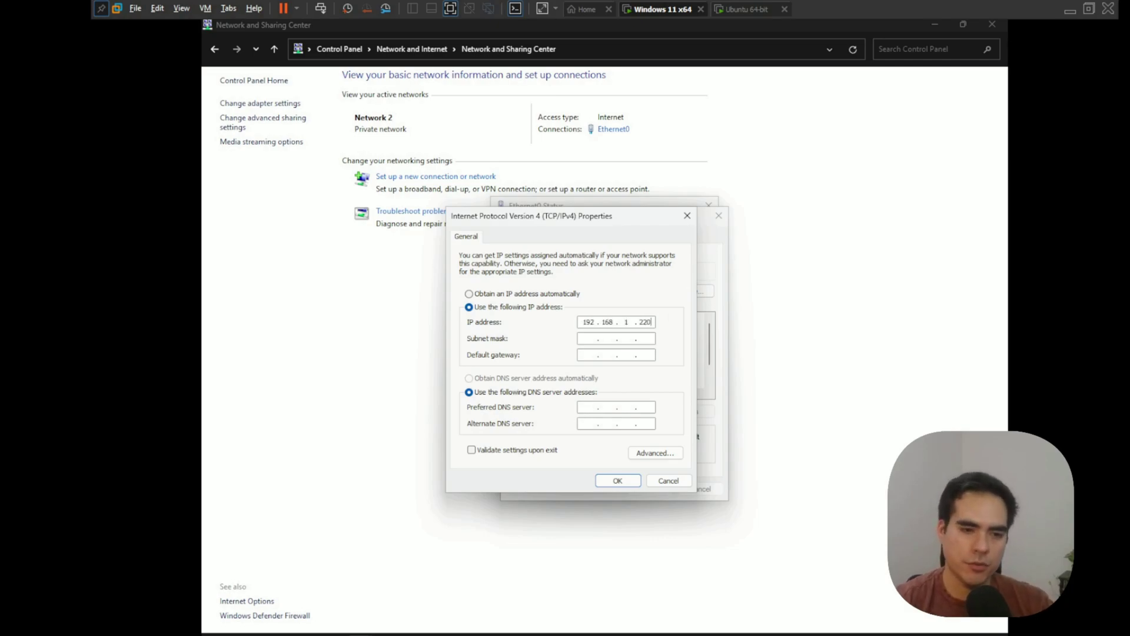
{"action": "key", "text": "Tab"}
{"action": "left_click", "coordinate": [591, 358]}
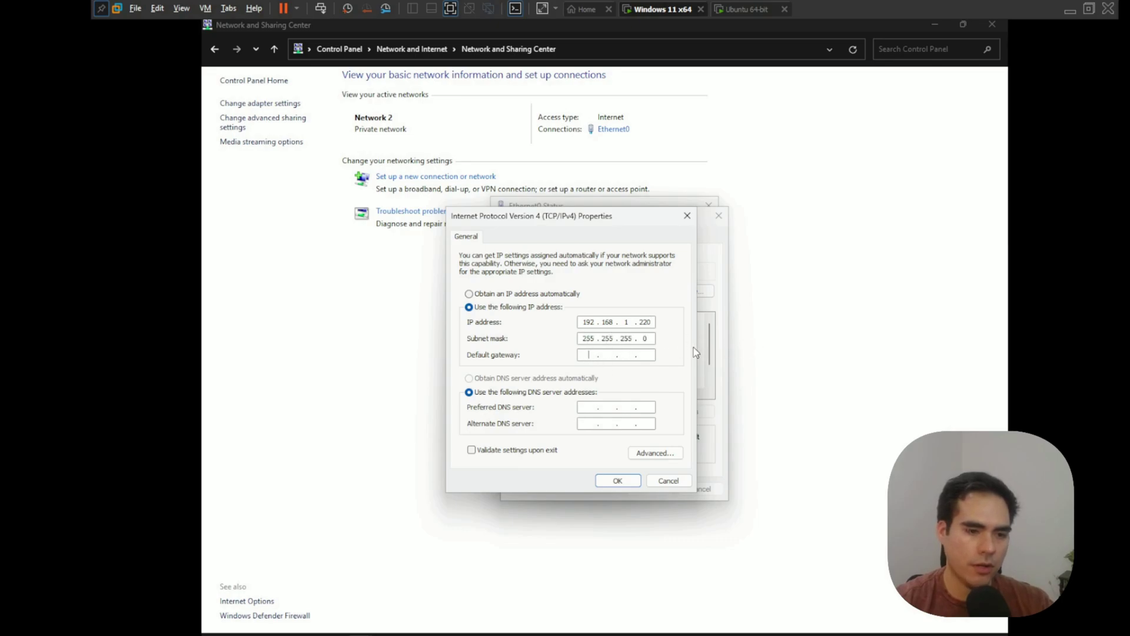
{"action": "type", "text": "192 . 168 . 1 "}
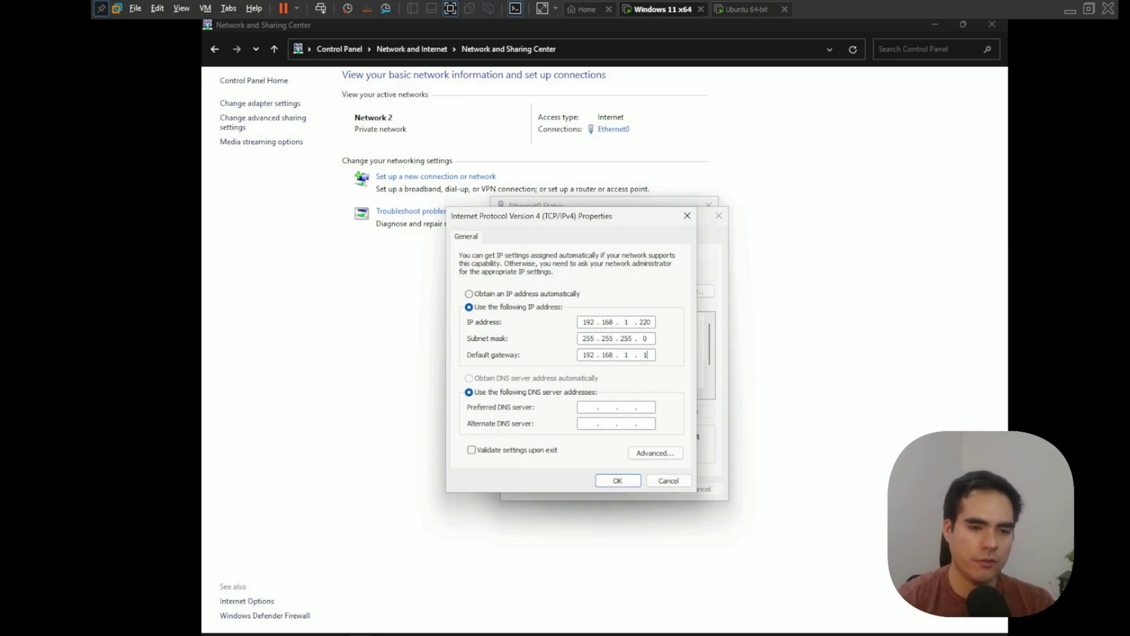
{"action": "type", "text": ". 1"}
{"action": "left_click", "coordinate": [582, 409]}
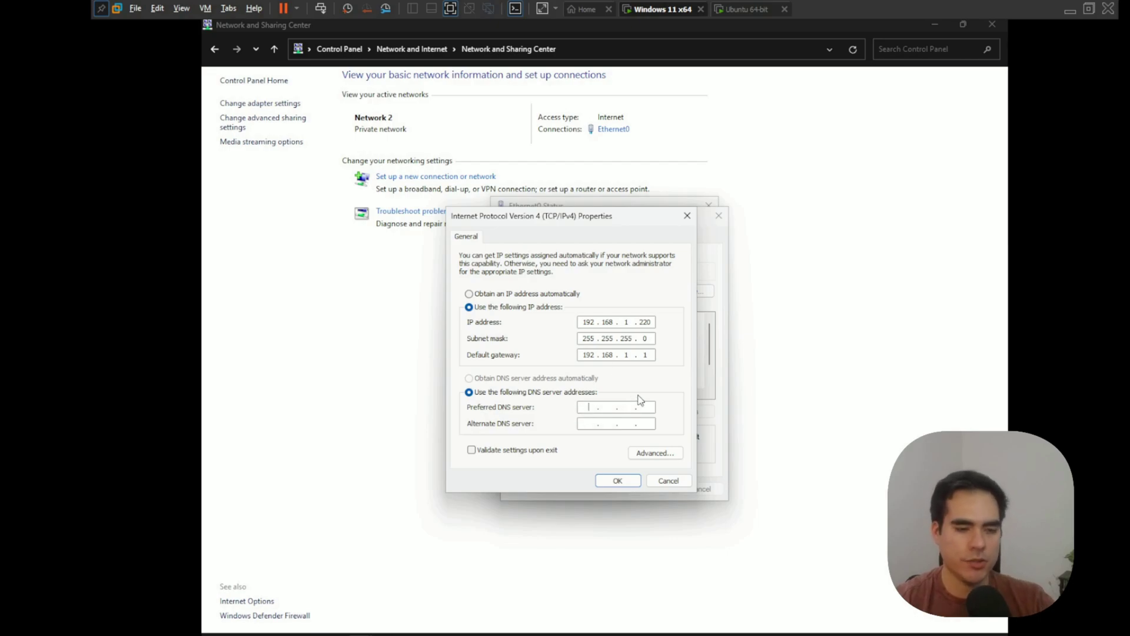
{"action": "type", "text": "8.8.8.8"}
{"action": "key", "text": "Tab"}
{"action": "type", "text": "1.1."}
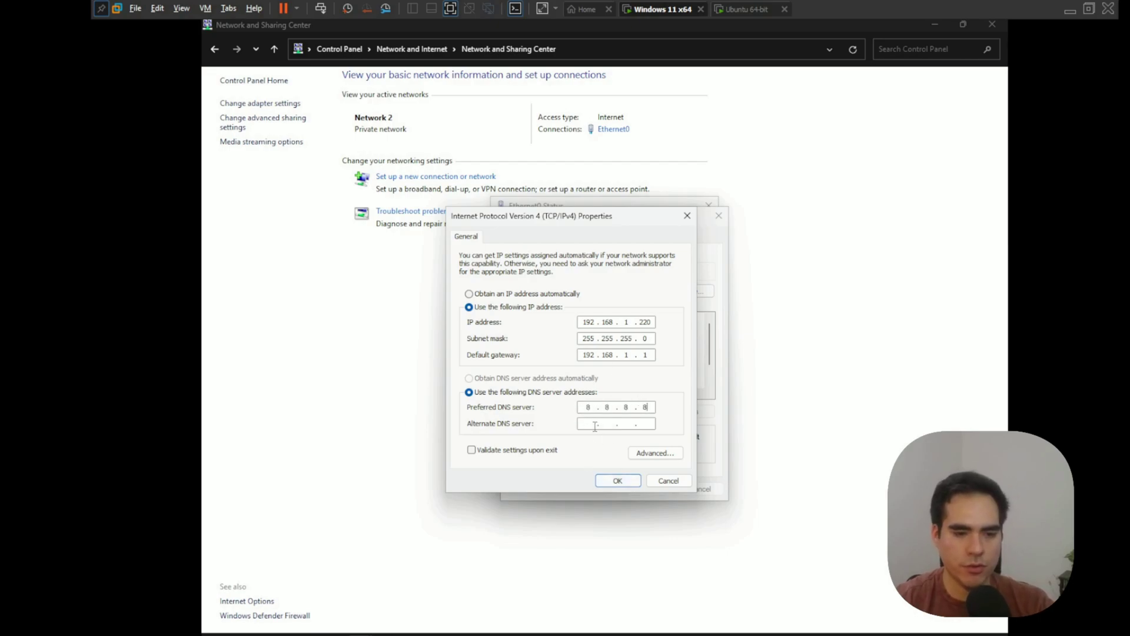
{"action": "type", "text": "1.1"}
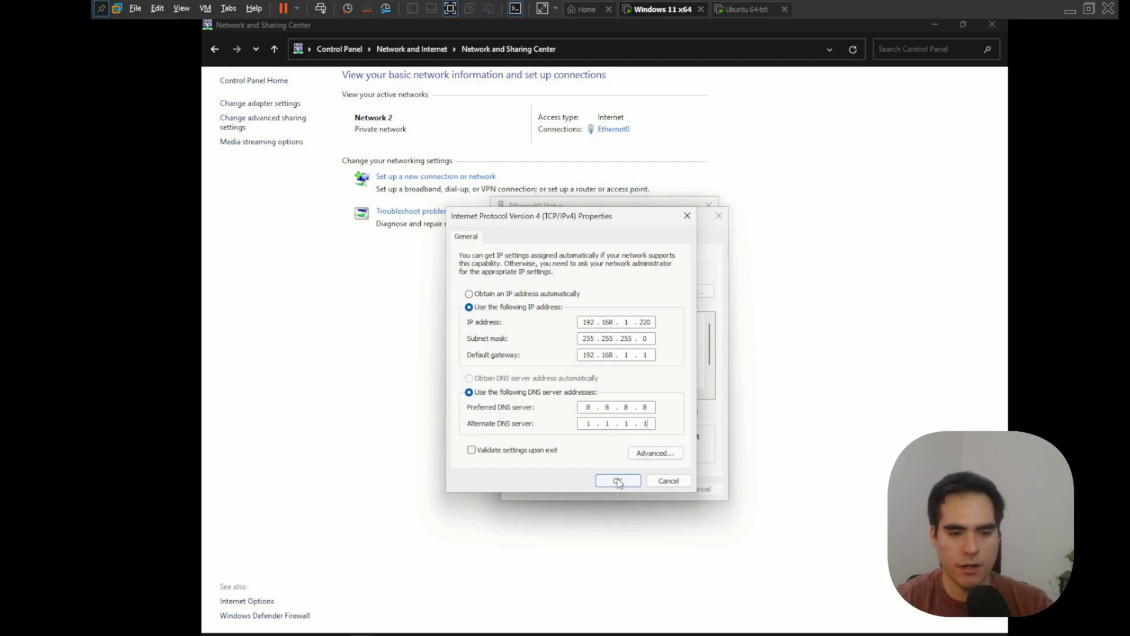
Step: Confirm the IPv4 settings, close the adapter dialogs and restore the network window
{"action": "left_click", "coordinate": [617, 481]}
{"action": "left_click", "coordinate": [649, 489]}
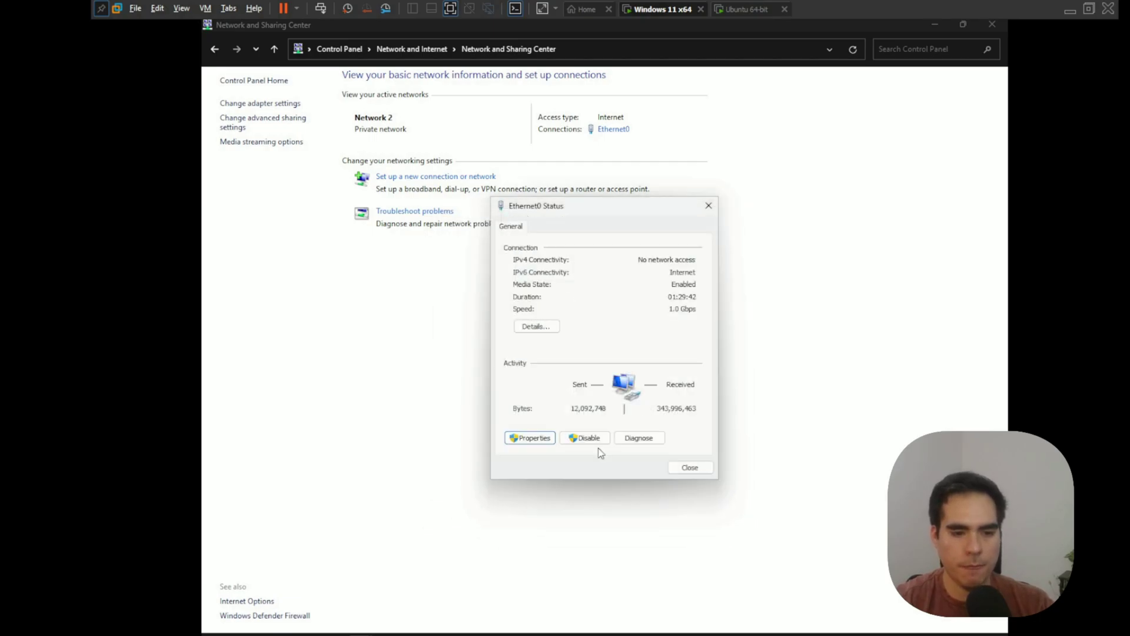
{"action": "left_click", "coordinate": [700, 471]}
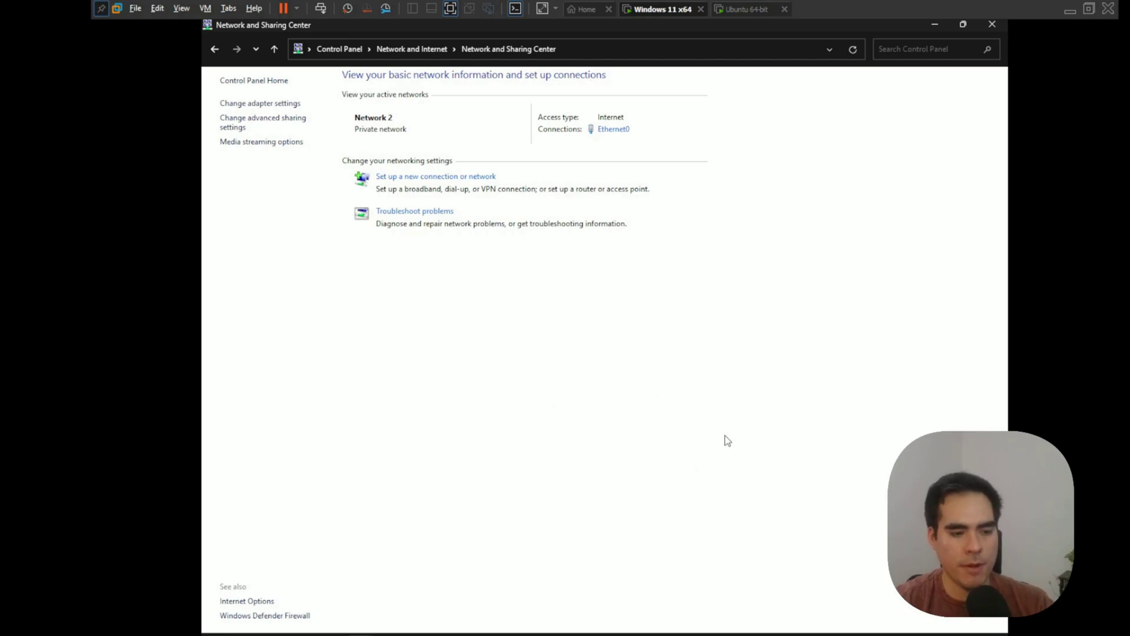
{"action": "left_click", "coordinate": [960, 24]}
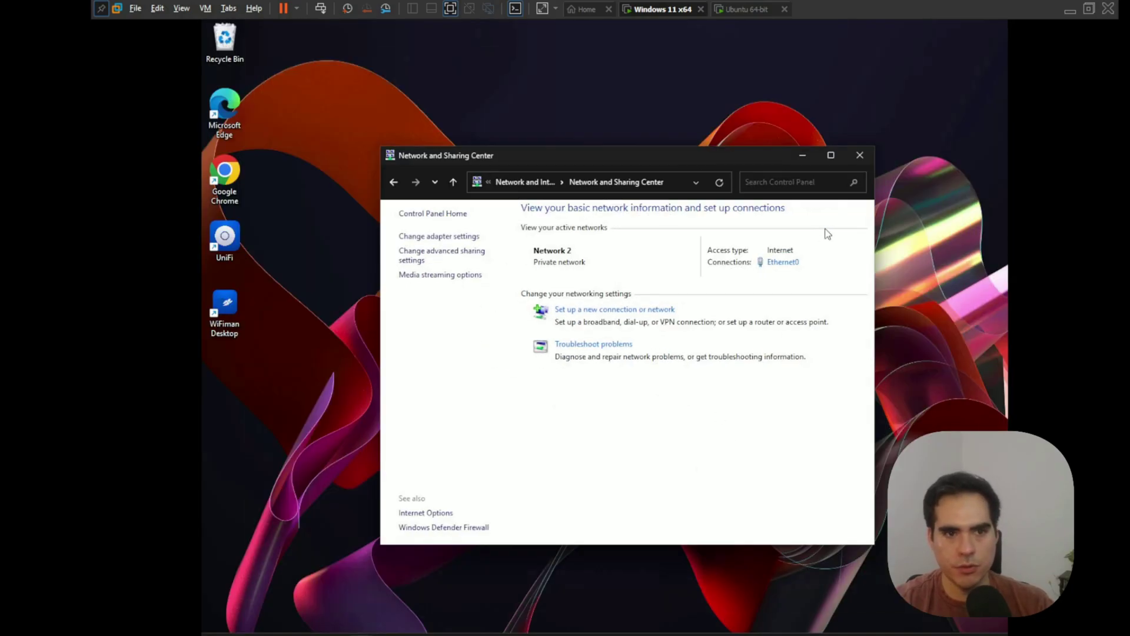
Step: Run ipconfig in a Command Prompt to display the new IP configuration
{"action": "key", "text": "super+r"}
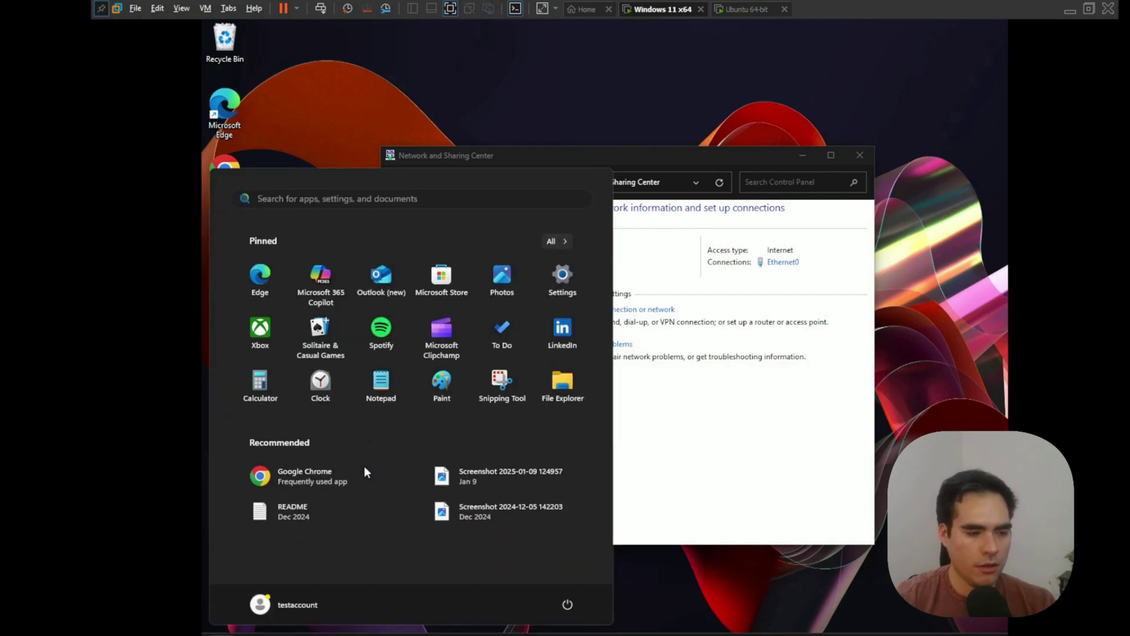
{"action": "key", "text": "Return"}
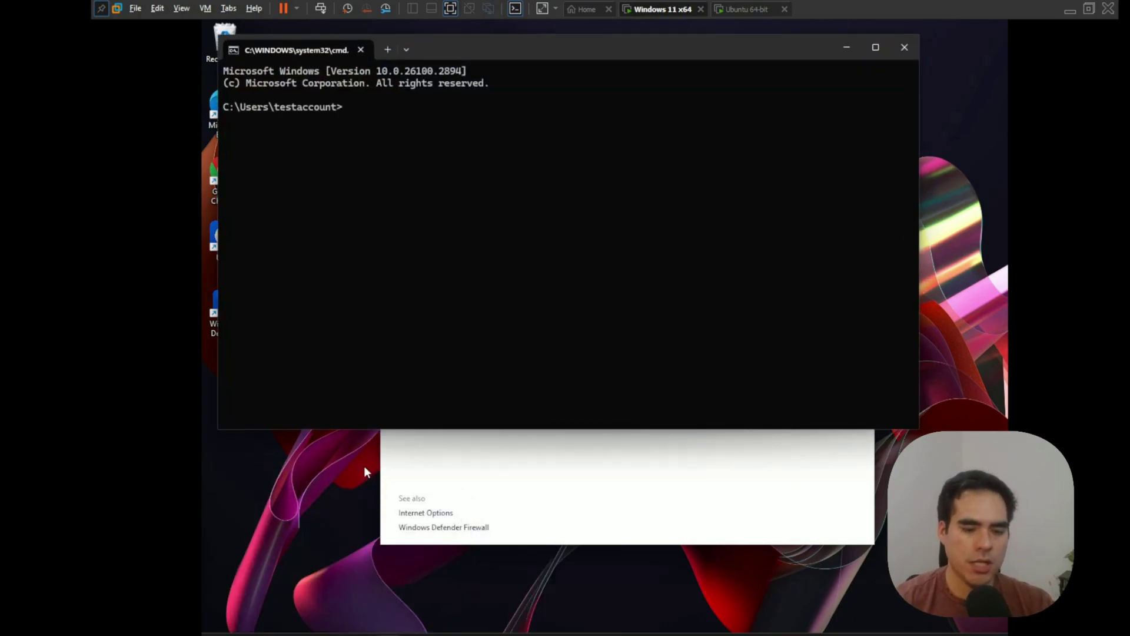
{"action": "type", "text": "ipconfig"}
{"action": "key", "text": "Return"}
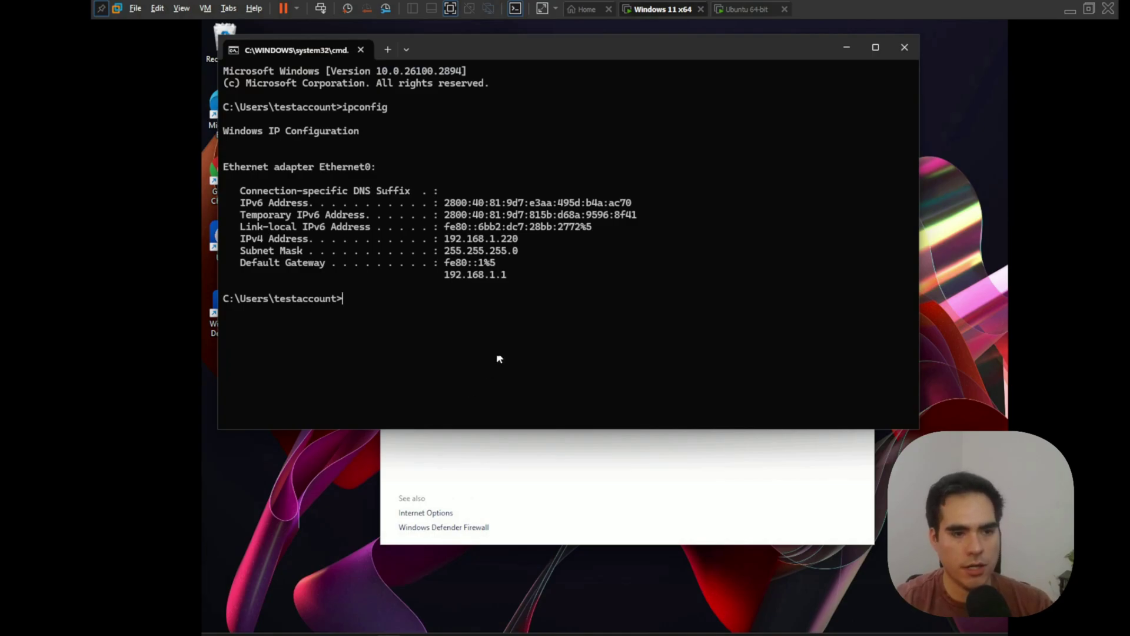
Step: Copy the IPv4 address 192.168.1.220, minimize the prompt and close Network and Sharing Center
{"action": "left_click_drag", "start_coordinate": [449, 237], "coordinate": [521, 241]}
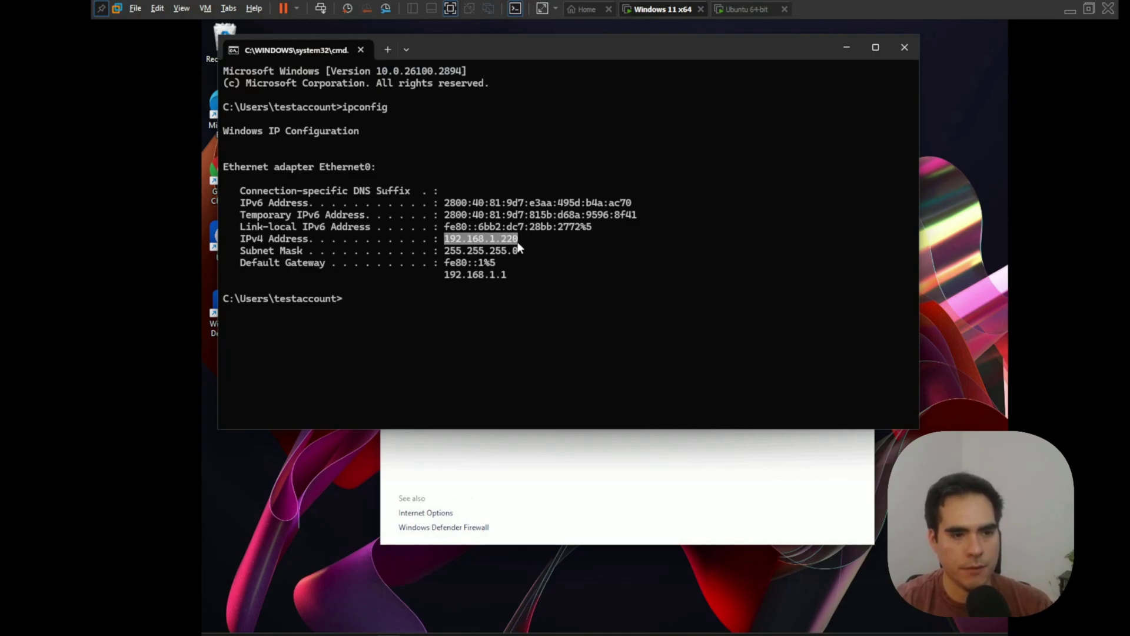
{"action": "key", "text": "ctrl+c"}
{"action": "left_click_drag", "start_coordinate": [454, 238], "coordinate": [520, 242]}
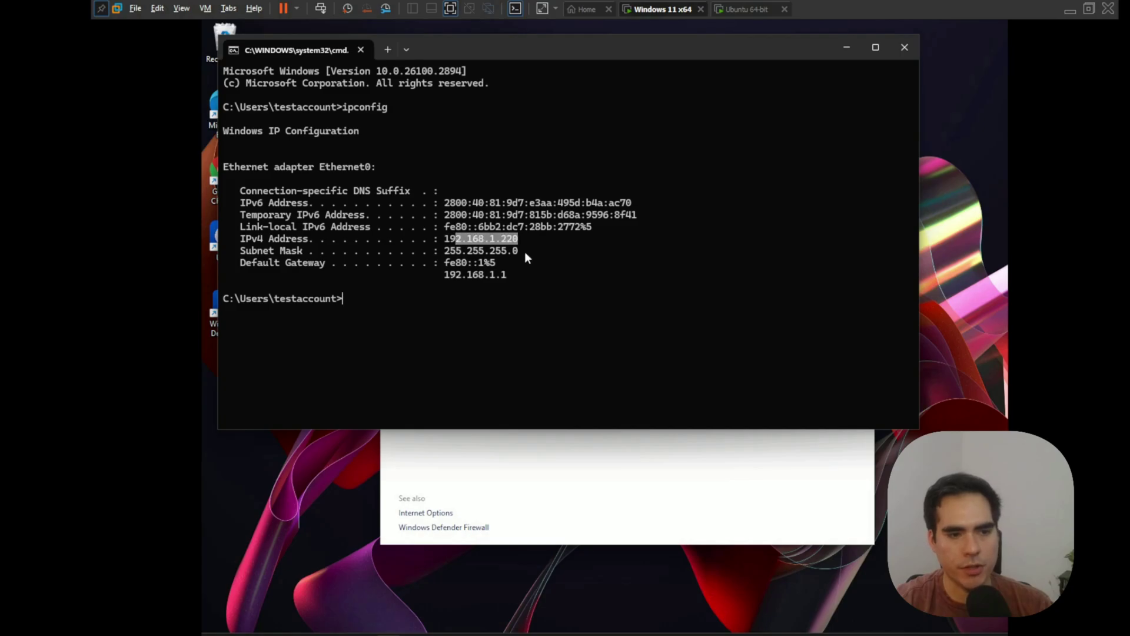
{"action": "key", "text": "ctrl+c"}
{"action": "left_click", "coordinate": [852, 47]}
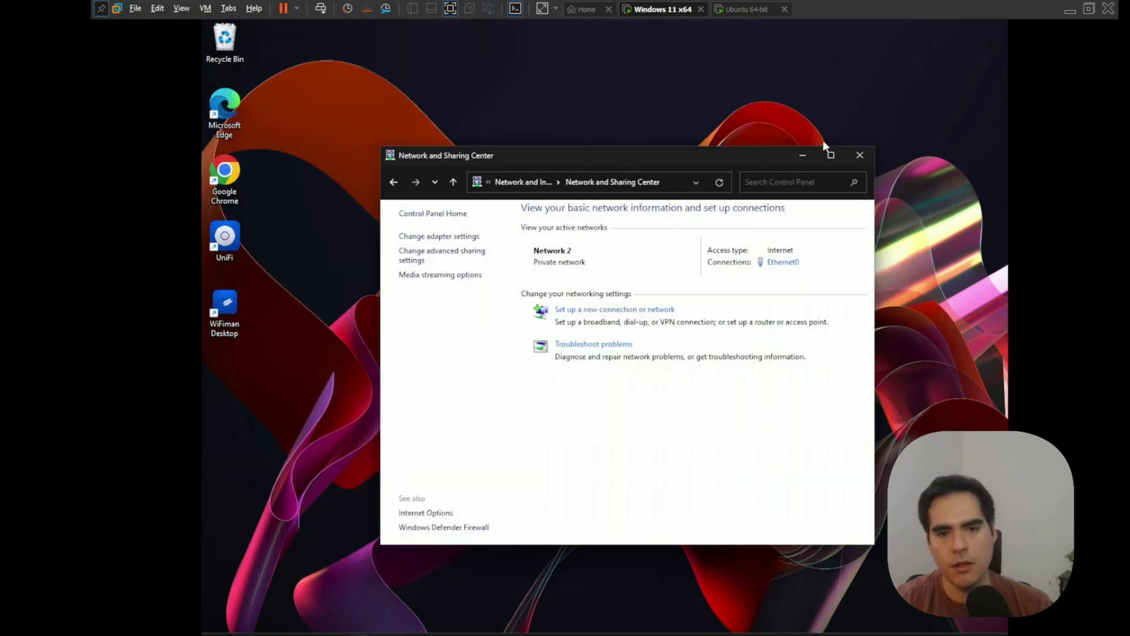
{"action": "left_click", "coordinate": [860, 156]}
Step: Launch UniFi Network Server and open its management page in the browser
{"action": "double_click", "coordinate": [225, 237]}
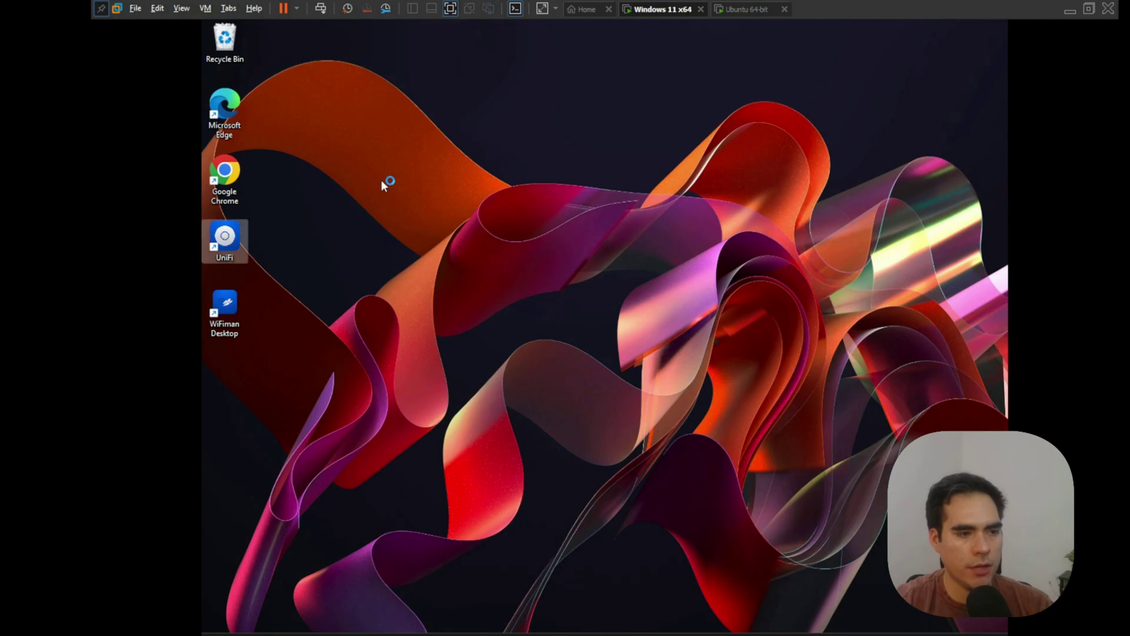
{"action": "left_click_drag", "start_coordinate": [684, 353], "coordinate": [598, 180]}
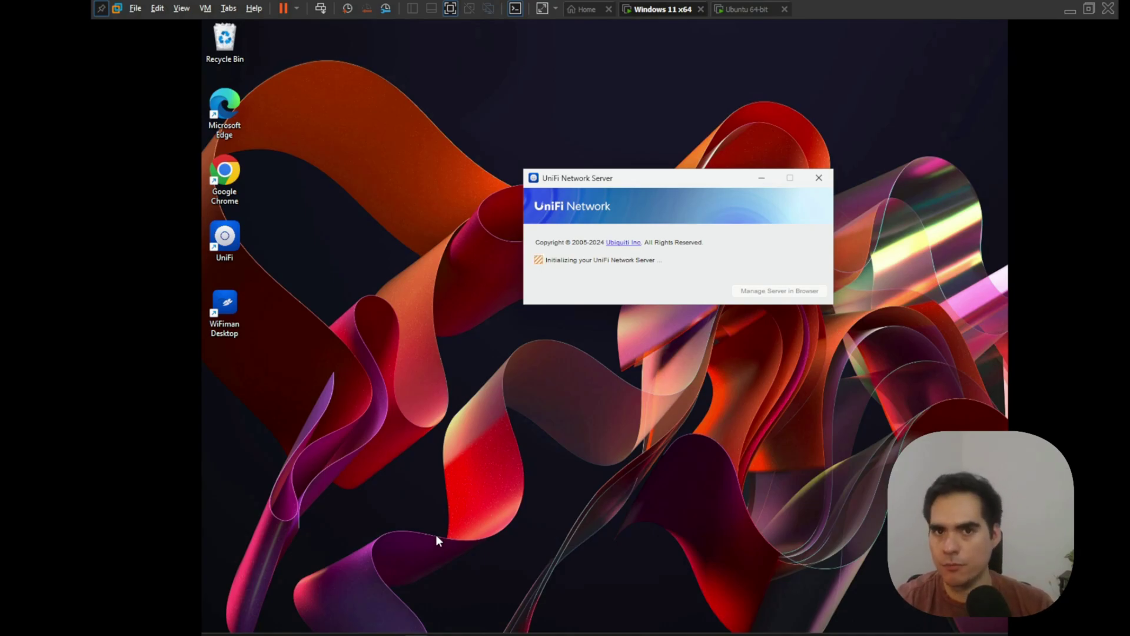
{"action": "left_click_drag", "start_coordinate": [635, 178], "coordinate": [614, 301]}
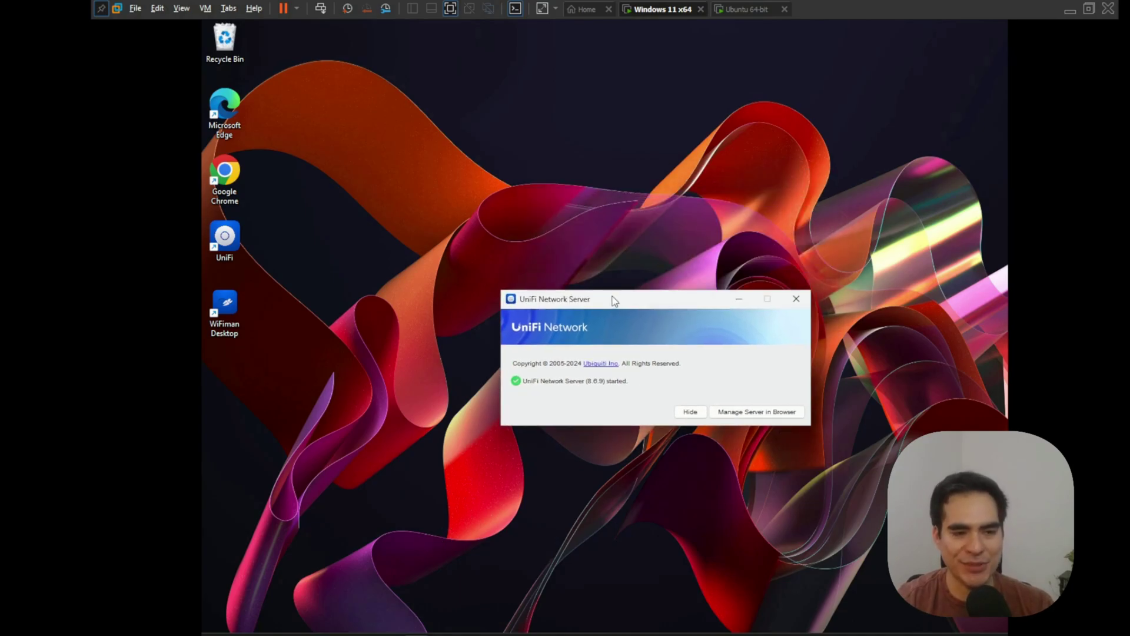
{"action": "left_click", "coordinate": [749, 415]}
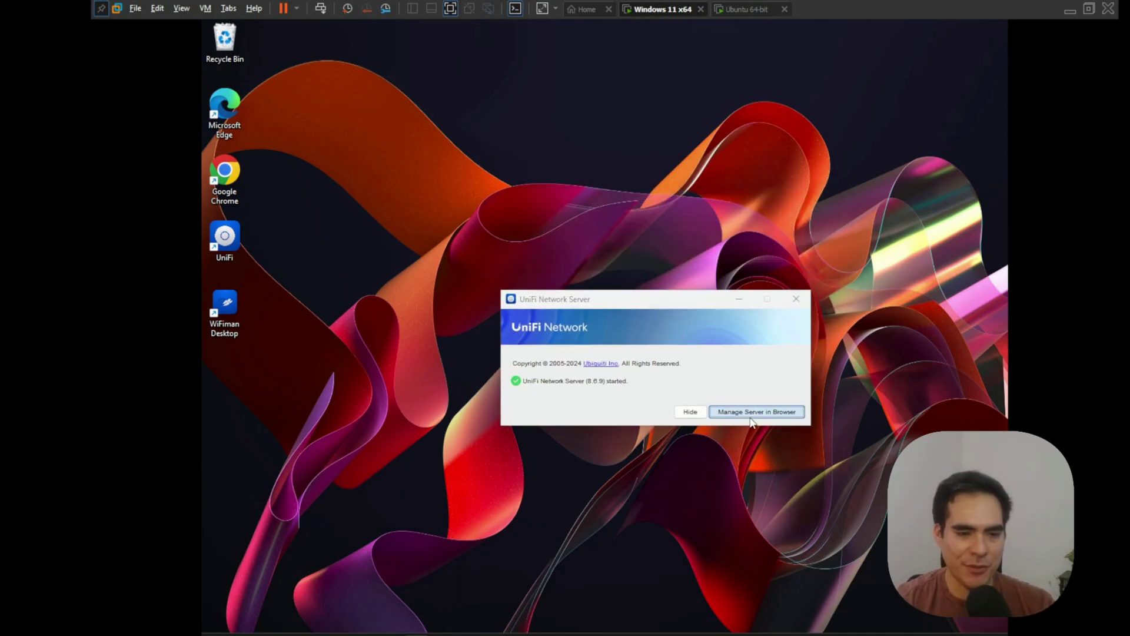
Step: Sign in to the UniFi web dashboard with the admin username and password
{"action": "left_click", "coordinate": [595, 347]}
{"action": "type", "text": "local"}
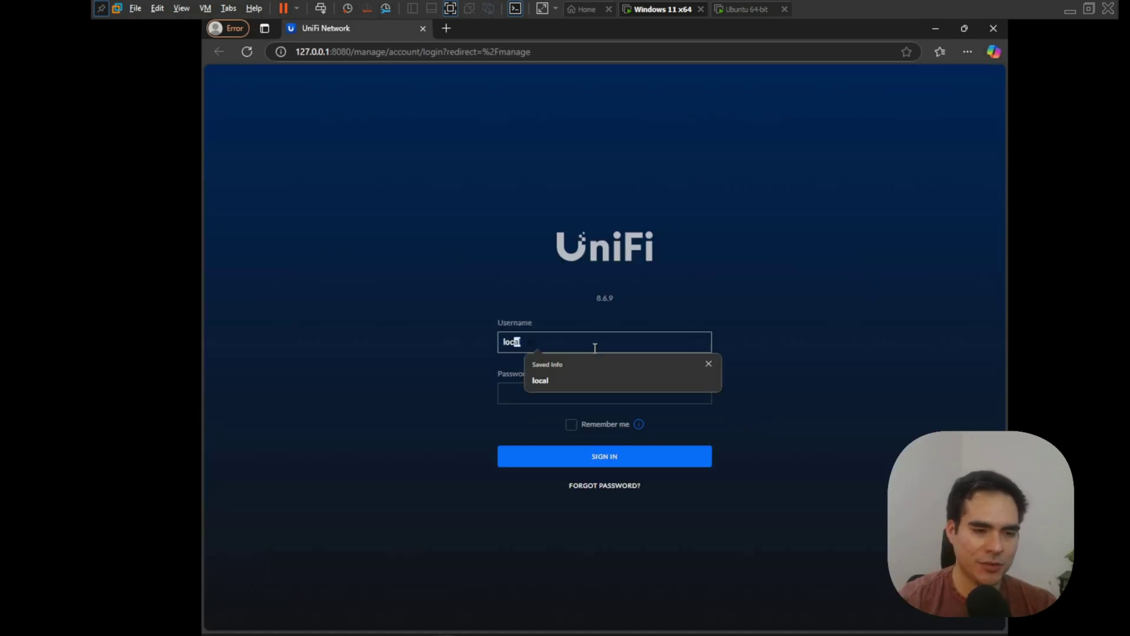
{"action": "key", "text": "Tab"}
{"action": "type", "text": "*****"}
{"action": "key", "text": "Return"}
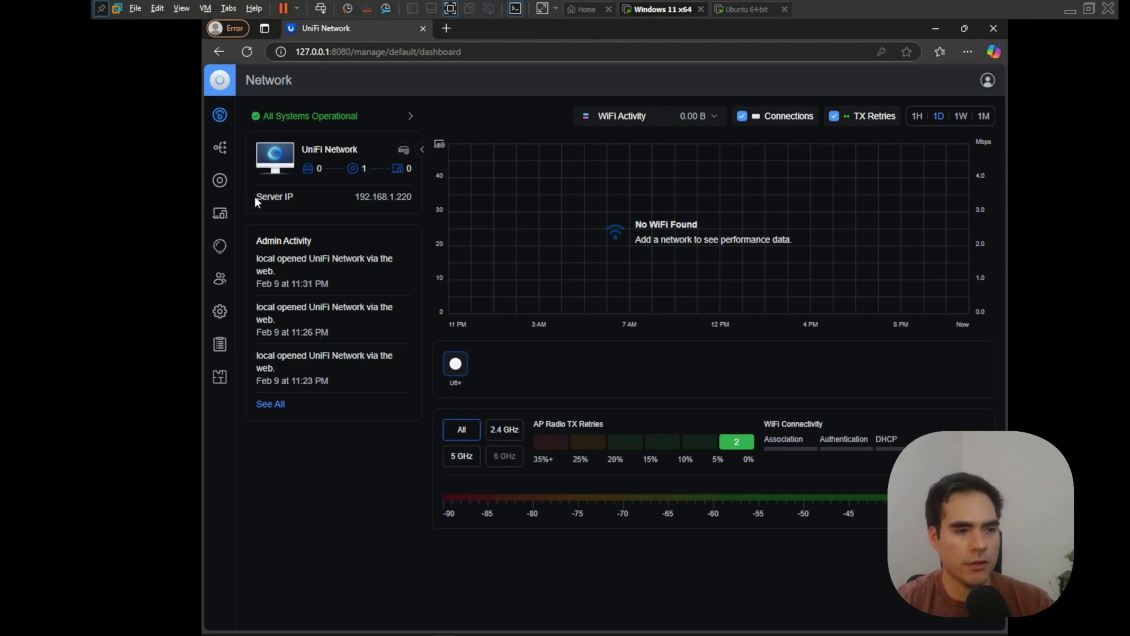
Step: Review the dashboard Server IP, the Devices list and the Advanced Inform Host setting, then return to Devices
{"action": "left_click_drag", "start_coordinate": [254, 196], "coordinate": [411, 200]}
{"action": "left_click", "coordinate": [405, 206]}
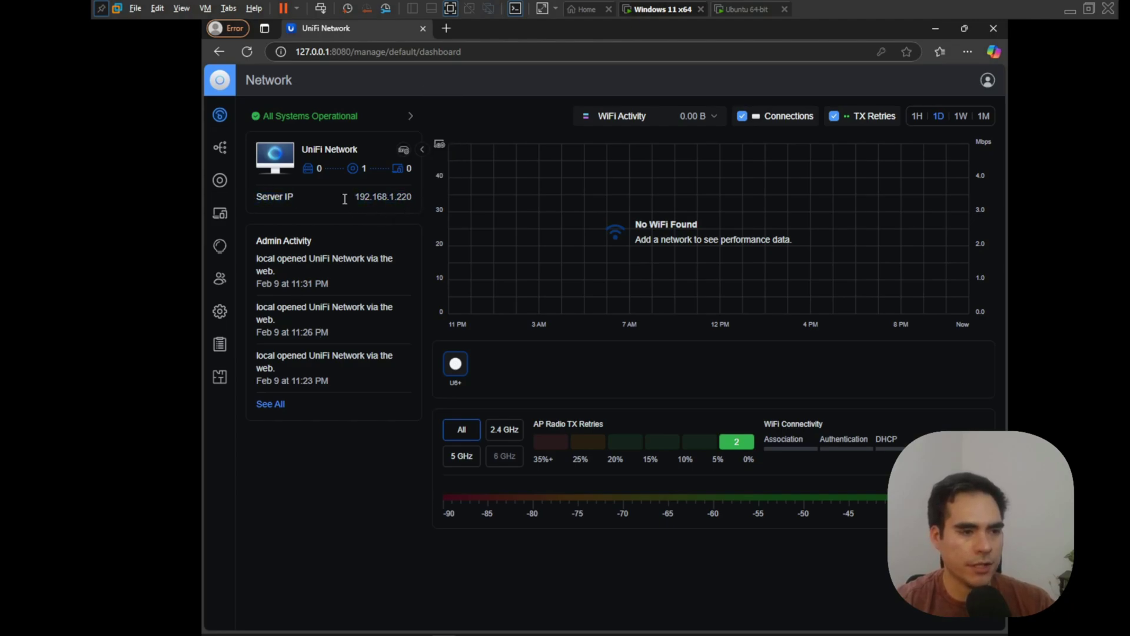
{"action": "left_click", "coordinate": [220, 180]}
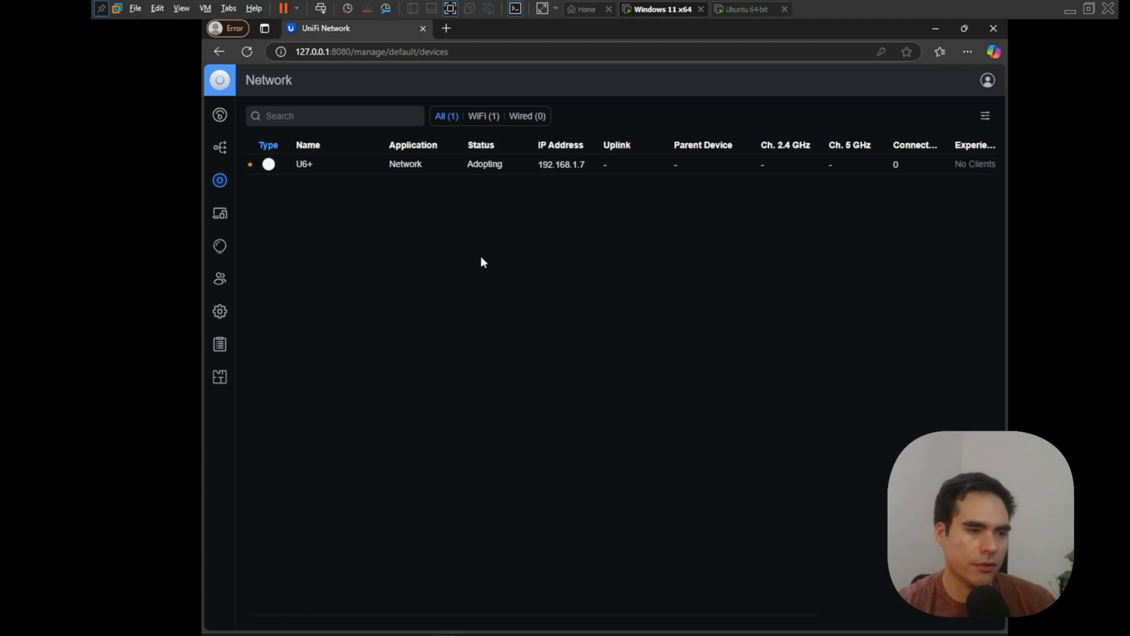
{"action": "left_click", "coordinate": [220, 311]}
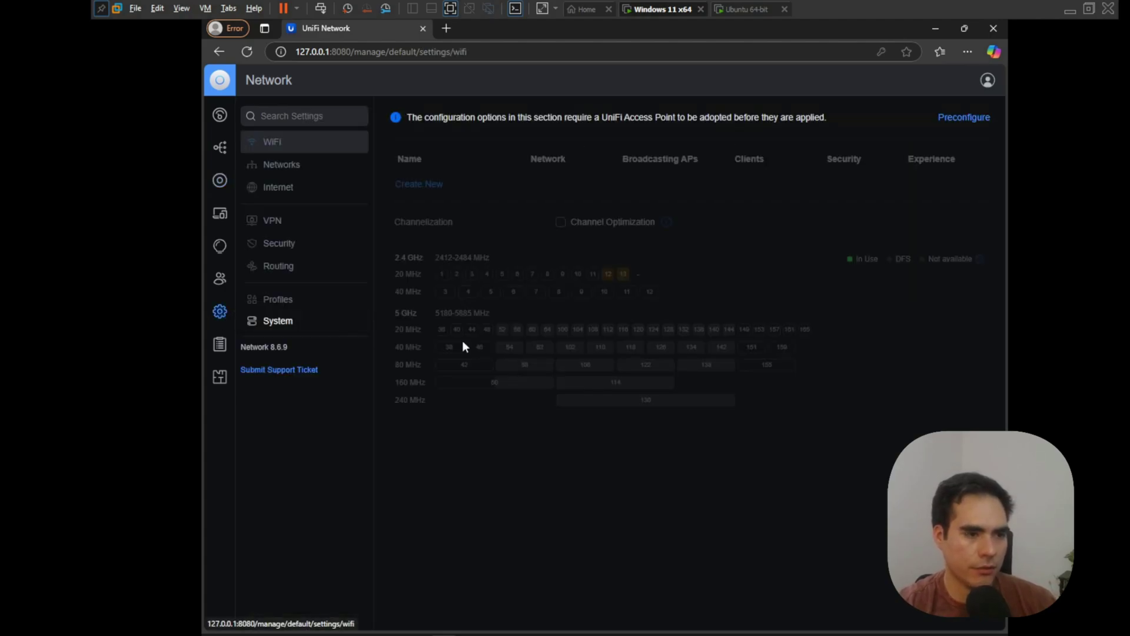
{"action": "left_click", "coordinate": [639, 117]}
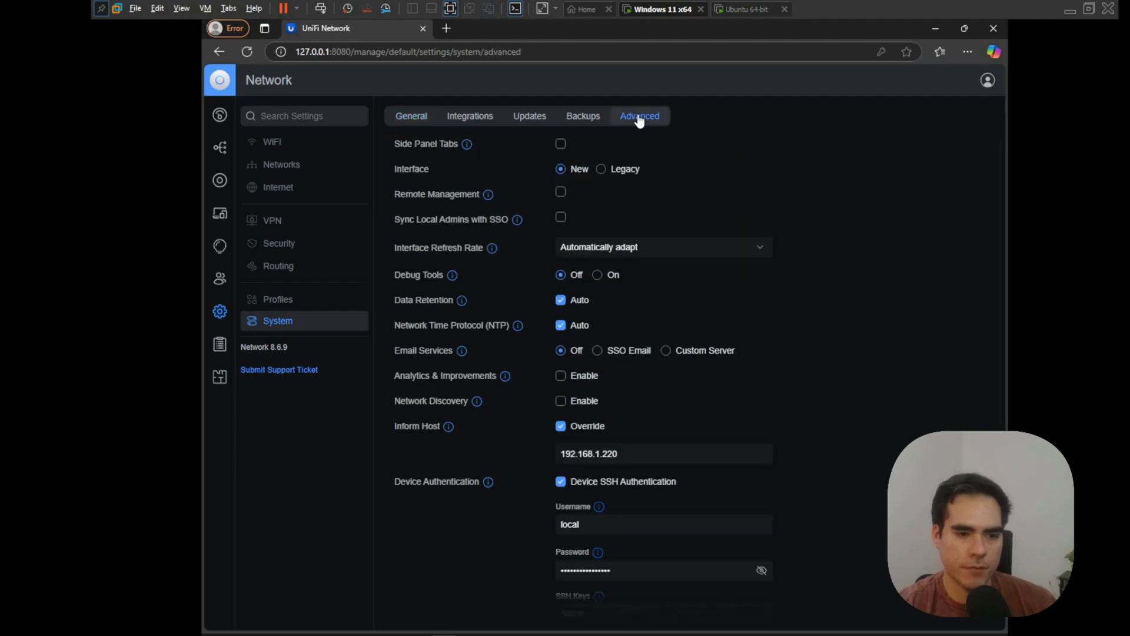
{"action": "scroll", "coordinate": [815, 356], "scroll_direction": "down", "scroll_amount": 3}
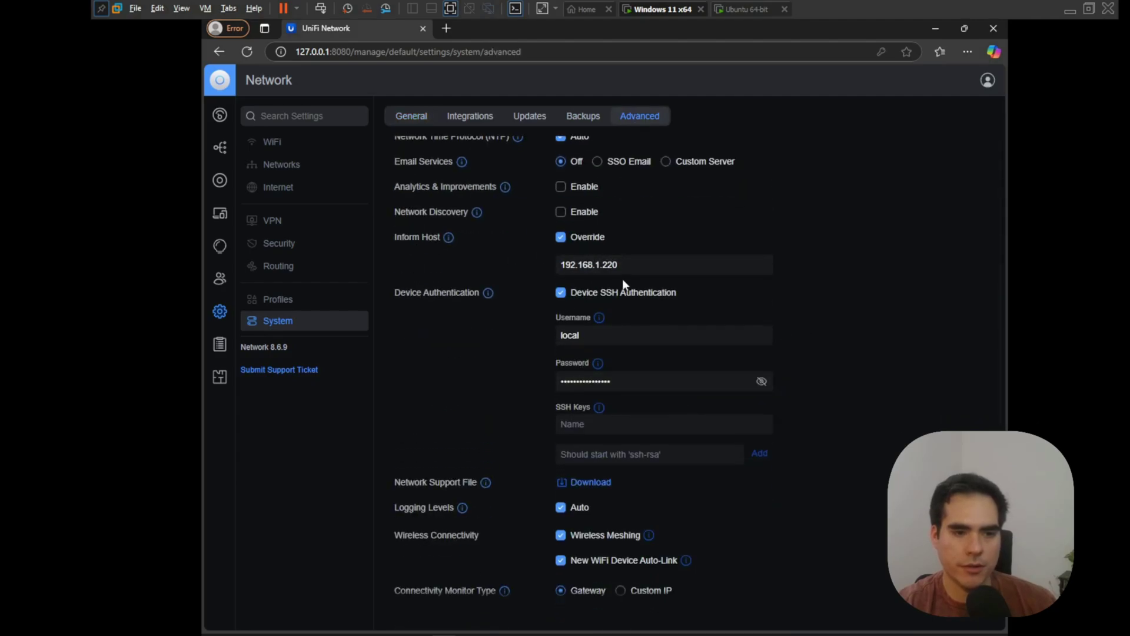
{"action": "scroll", "coordinate": [709, 321], "scroll_direction": "up", "scroll_amount": 3}
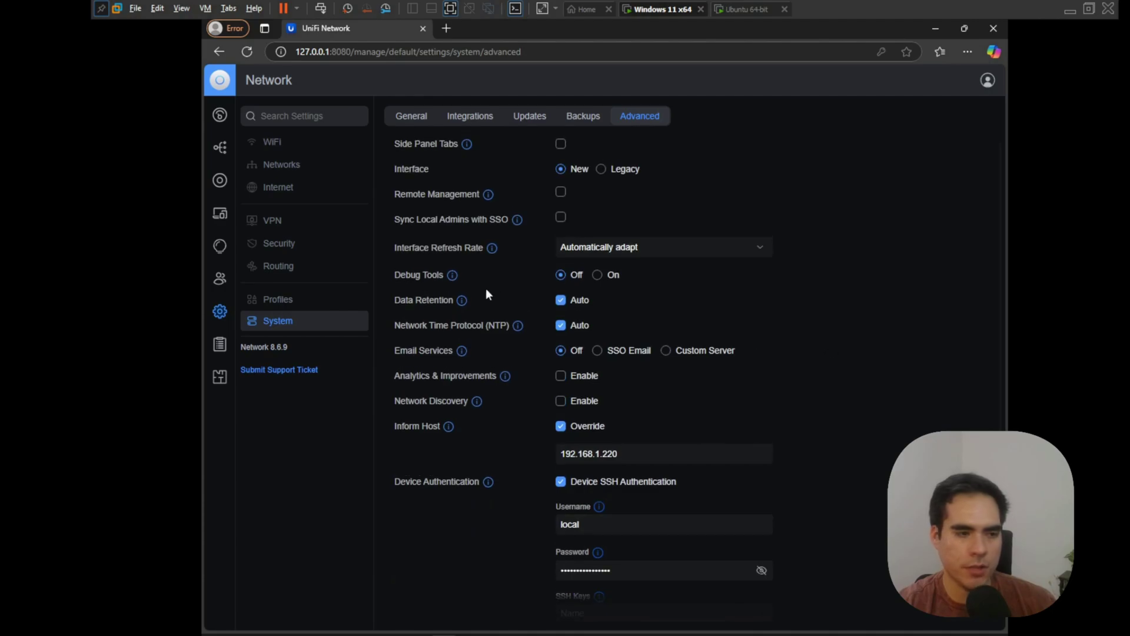
{"action": "left_click", "coordinate": [218, 180]}
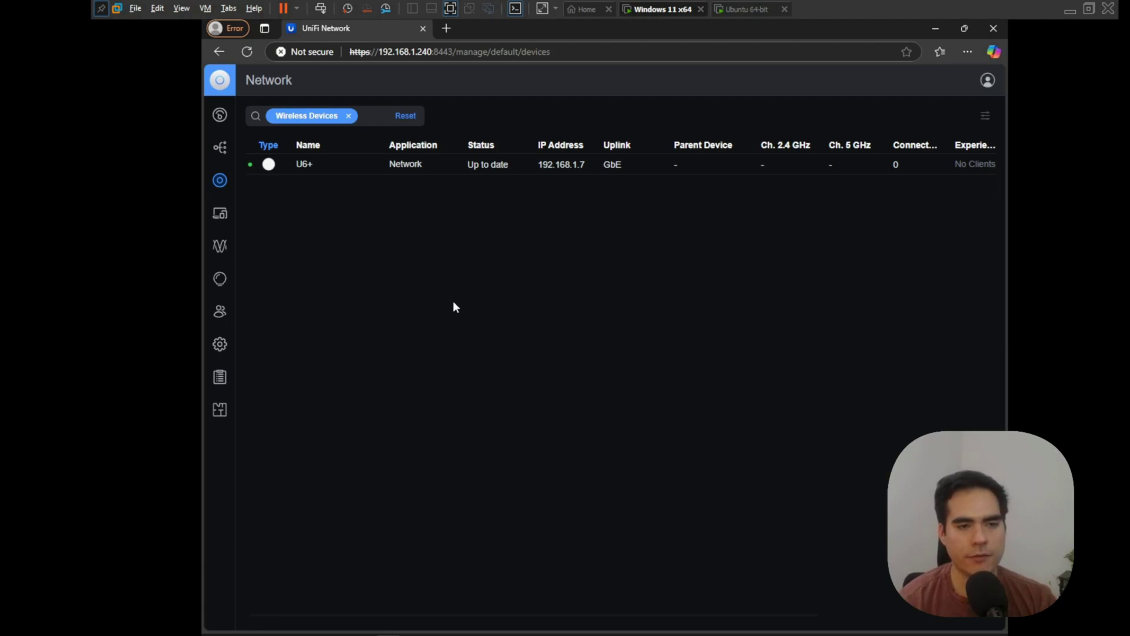
Step: Check the page address and navigate to Settings > System > Advanced
{"action": "left_click", "coordinate": [428, 52]}
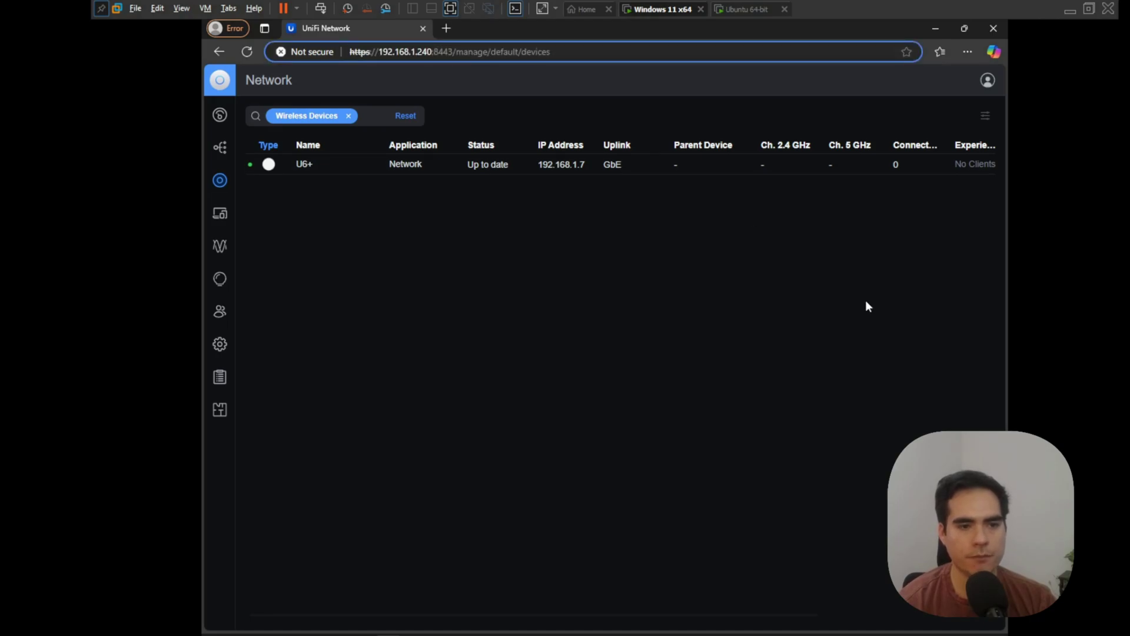
{"action": "left_click", "coordinate": [534, 300]}
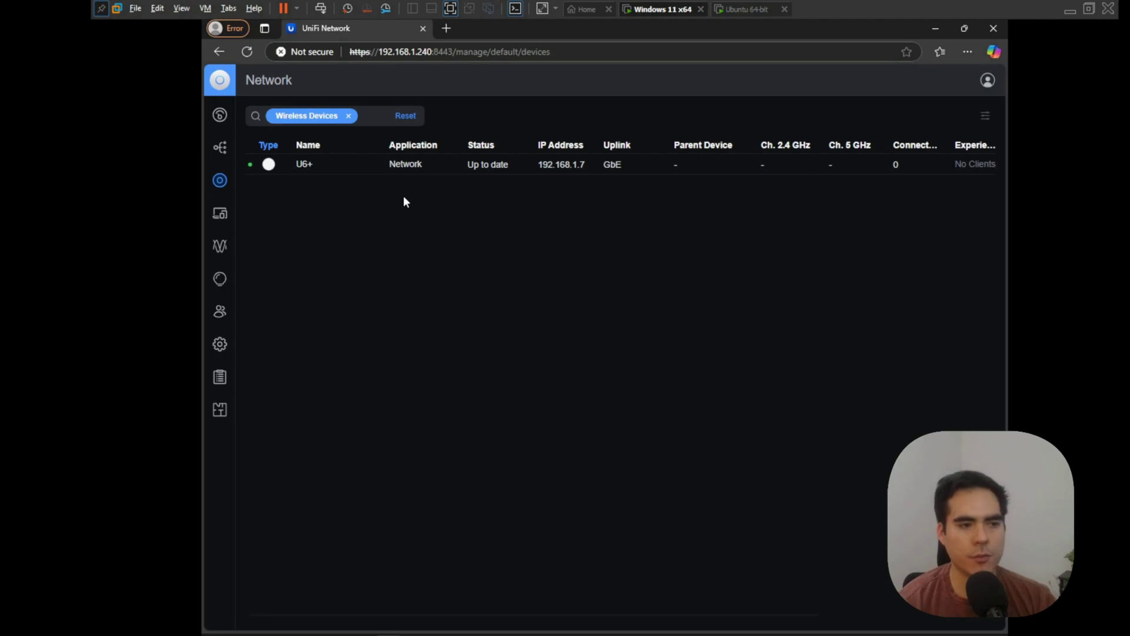
{"action": "left_click", "coordinate": [219, 344]}
{"action": "left_click", "coordinate": [301, 307]}
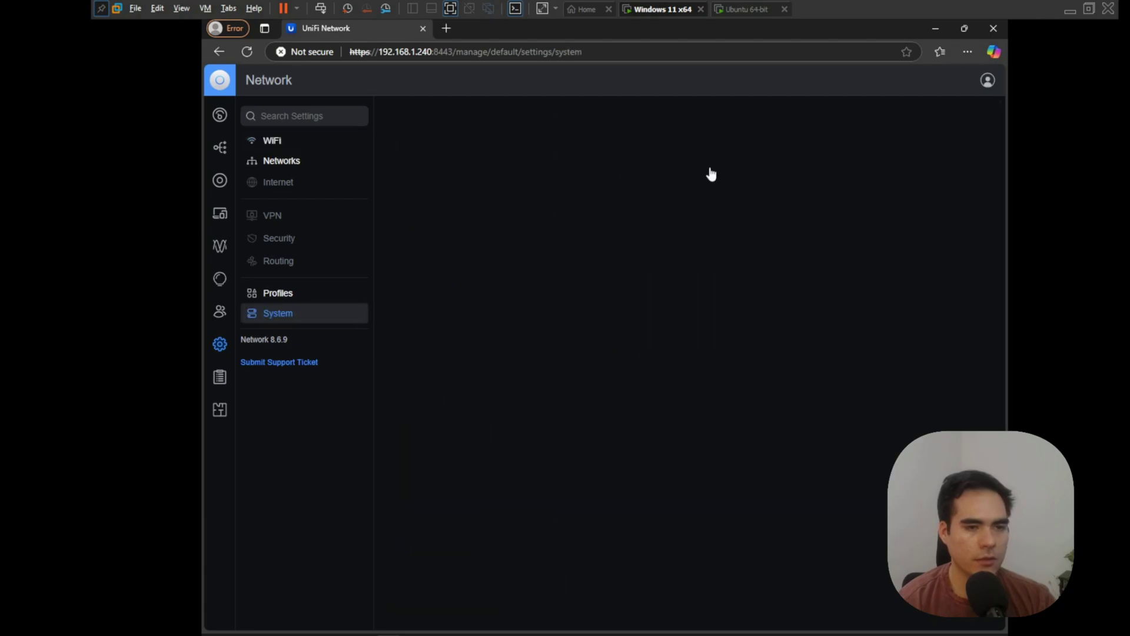
{"action": "left_click", "coordinate": [640, 116]}
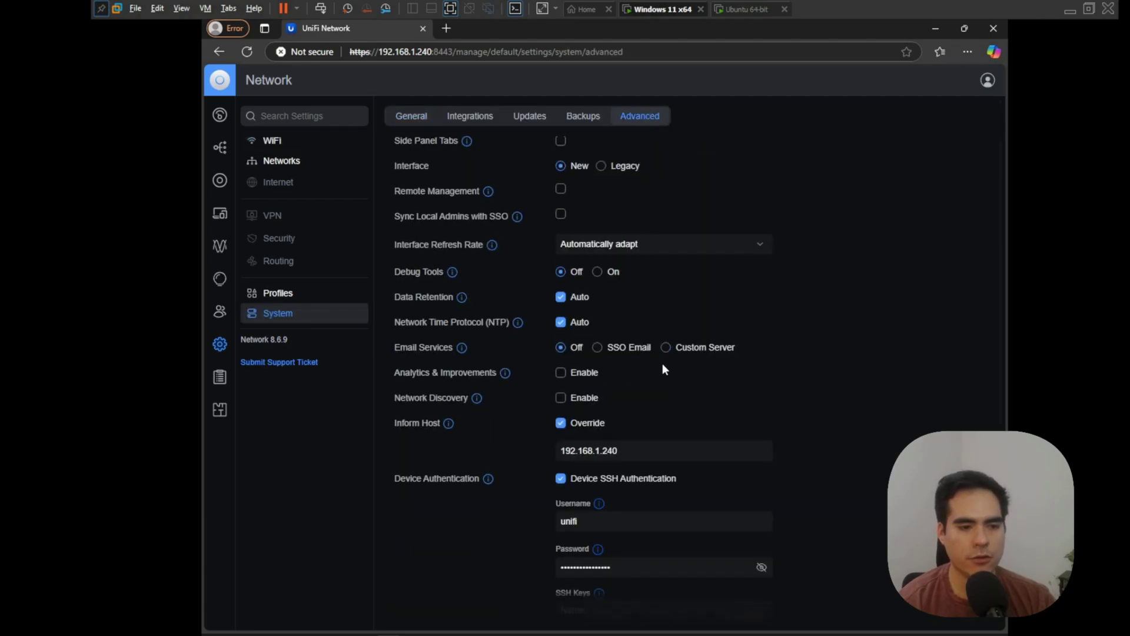
{"action": "scroll", "coordinate": [662, 363], "scroll_direction": "down", "scroll_amount": 3}
{"action": "scroll", "coordinate": [641, 299], "scroll_direction": "up", "scroll_amount": 1}
Step: Change the Inform Host from 192.168.1.240 to 192.168.1.250, apply, and return to Devices
{"action": "left_click", "coordinate": [622, 328]}
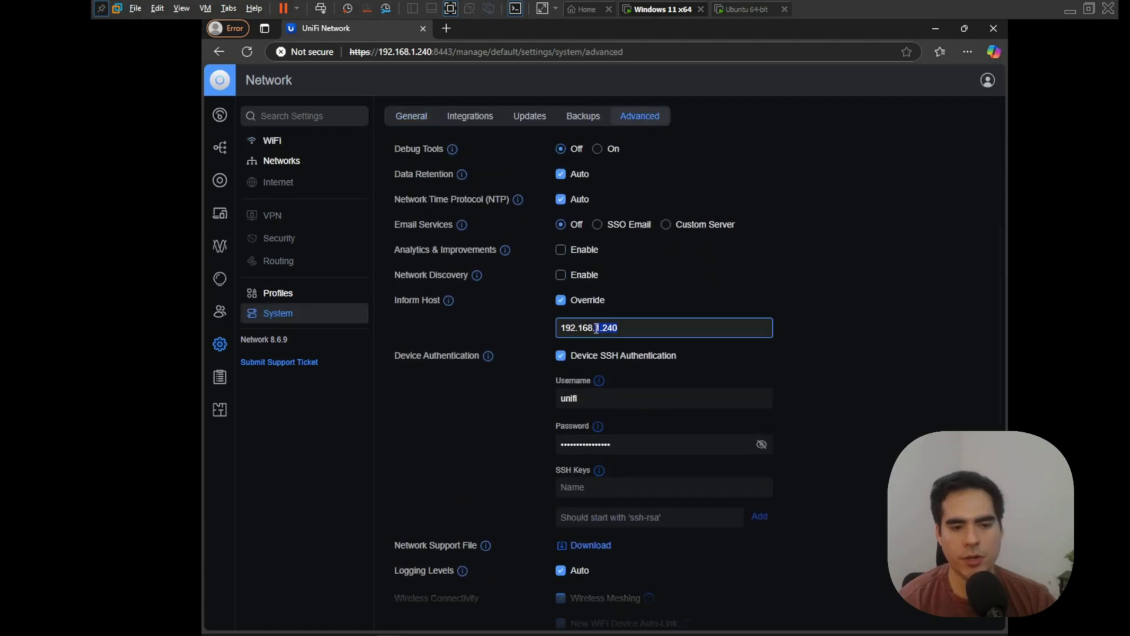
{"action": "key", "text": "Left"}
{"action": "key", "text": "BackSpace"}
{"action": "type", "text": "5"}
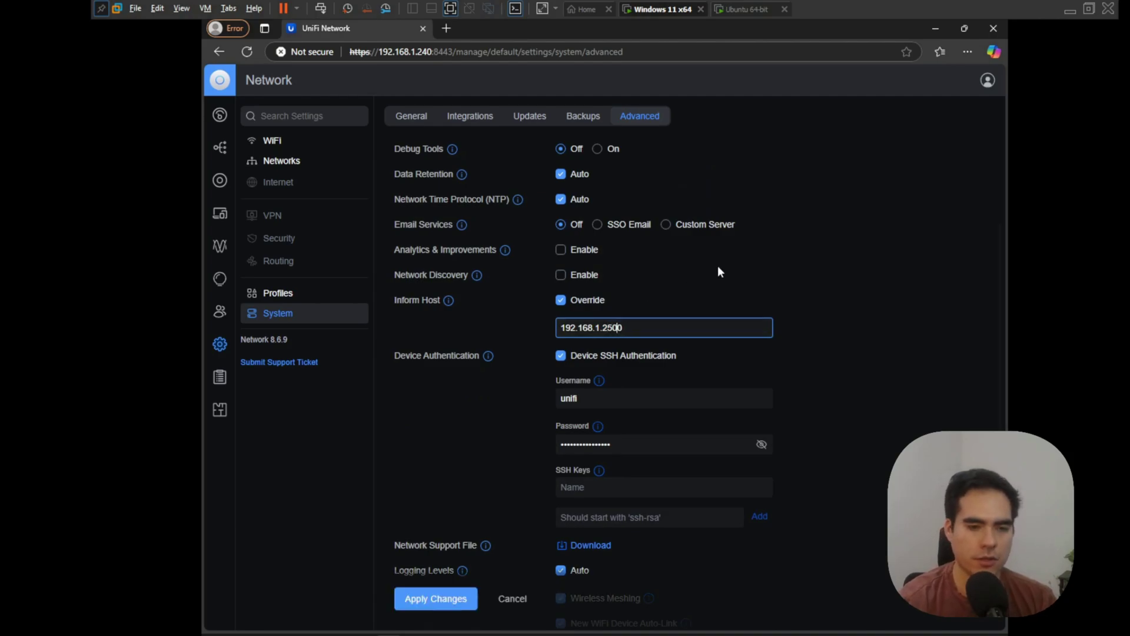
{"action": "left_click", "coordinate": [436, 598]}
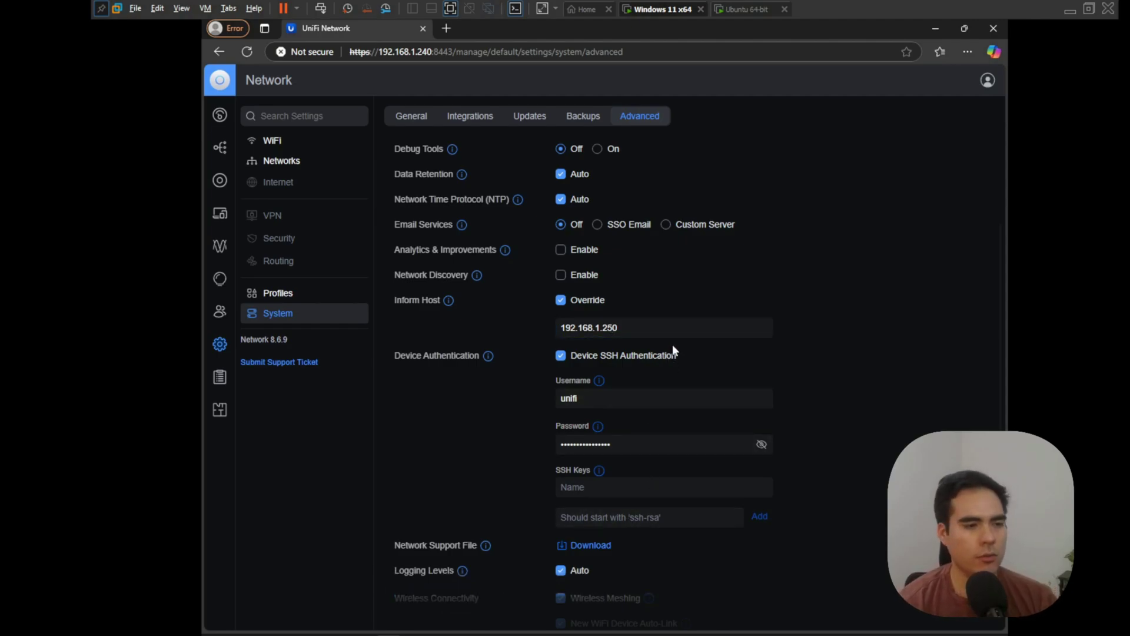
{"action": "scroll", "coordinate": [724, 348], "scroll_direction": "up", "scroll_amount": 3}
{"action": "left_click", "coordinate": [224, 178]}
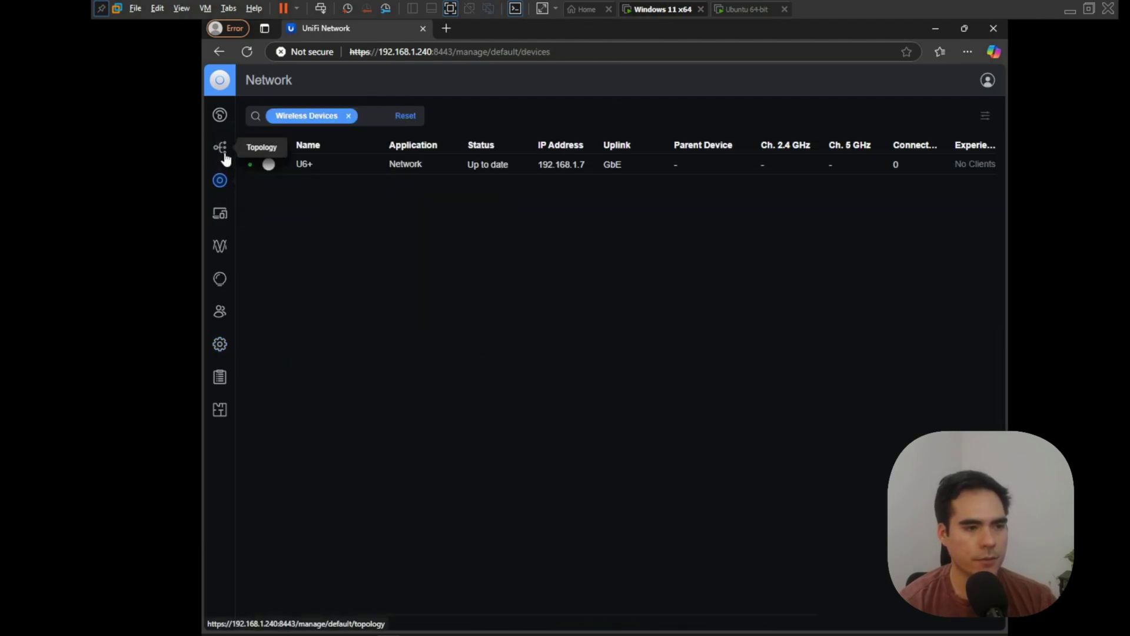
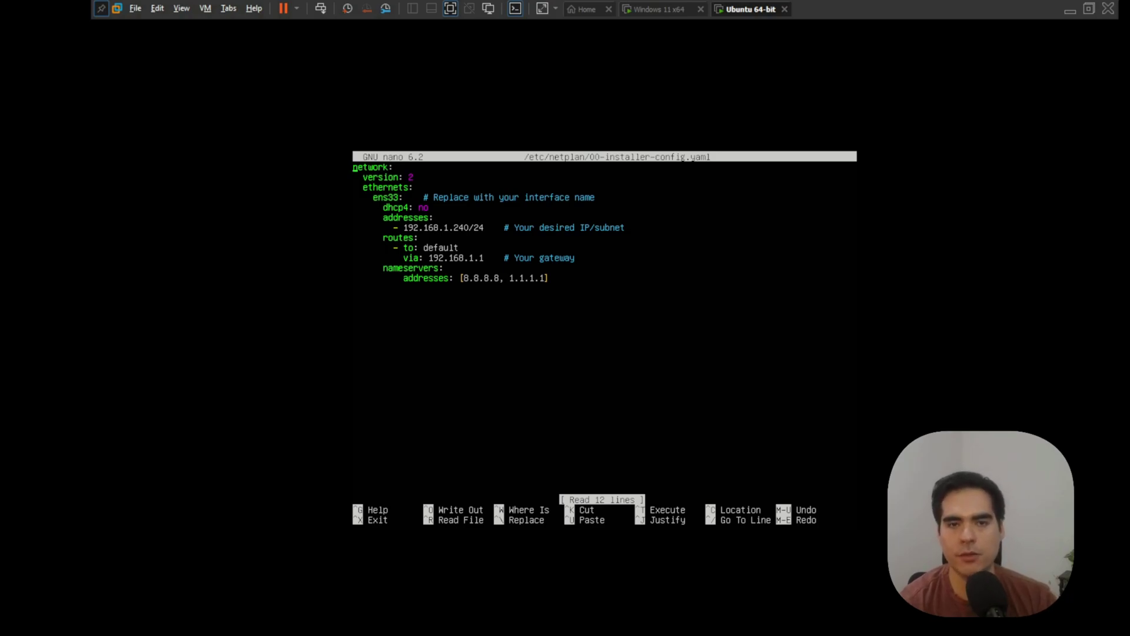
Step: Edit the netplan address from 192.168.1.240/24 to 192.168.1.250/24, save, and exit nano
{"action": "left_click", "coordinate": [355, 238]}
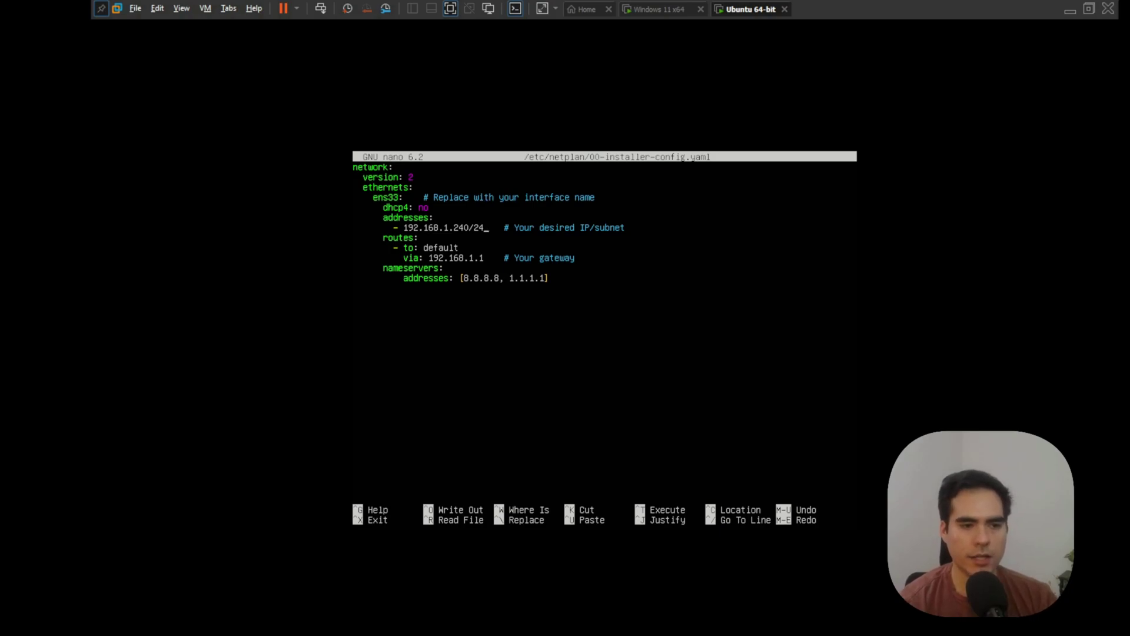
{"action": "left_click", "coordinate": [467, 228]}
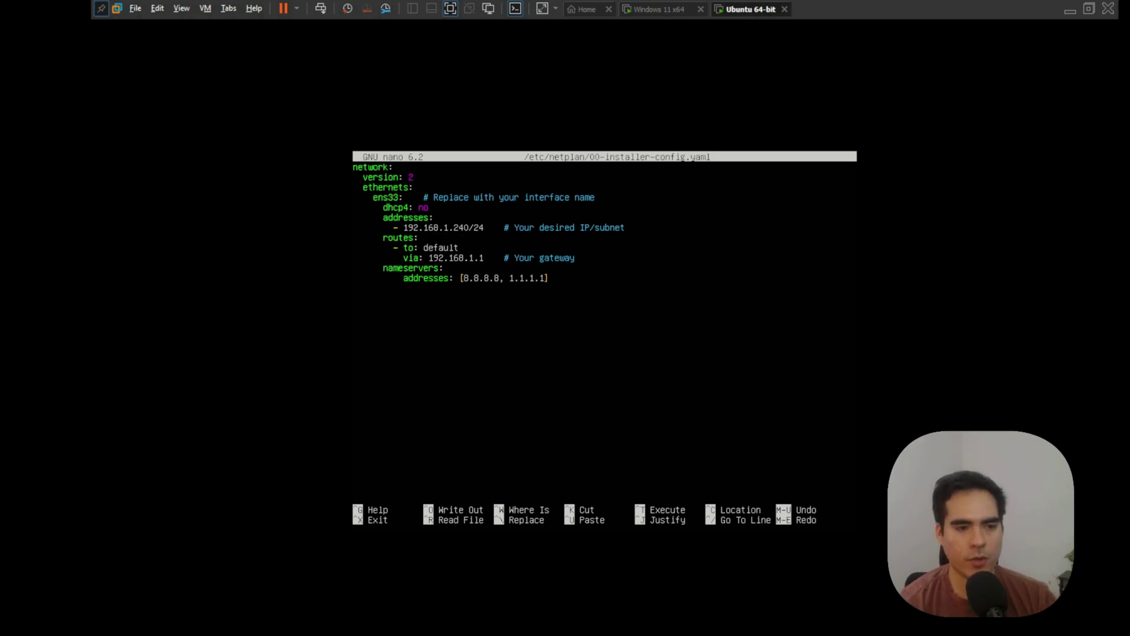
{"action": "key", "text": "Delete"}
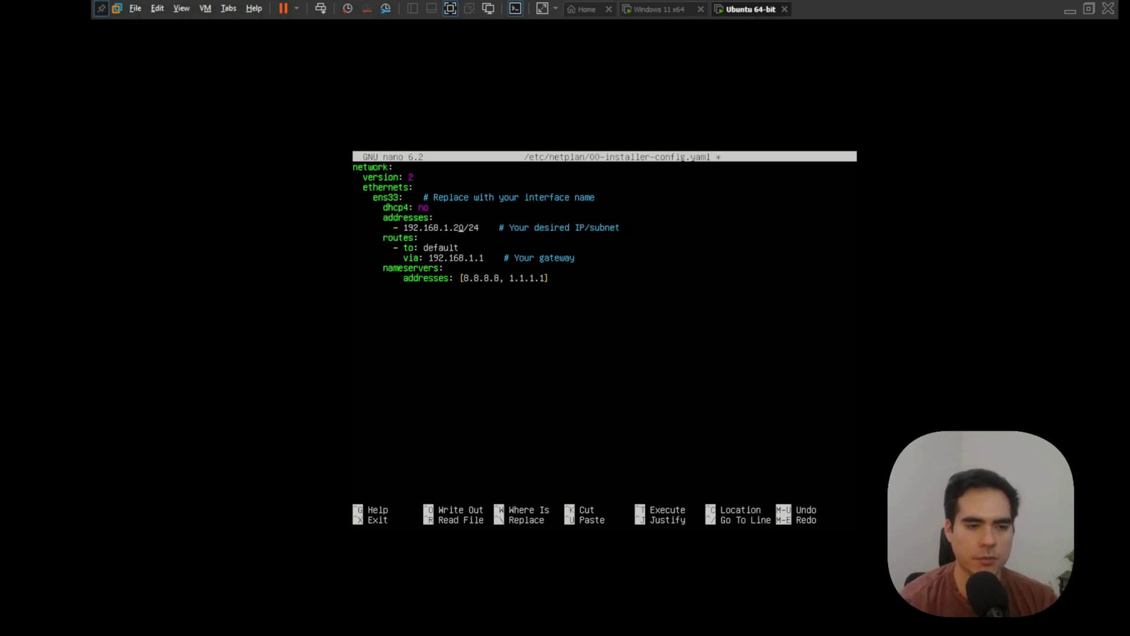
{"action": "type", "text": "5"}
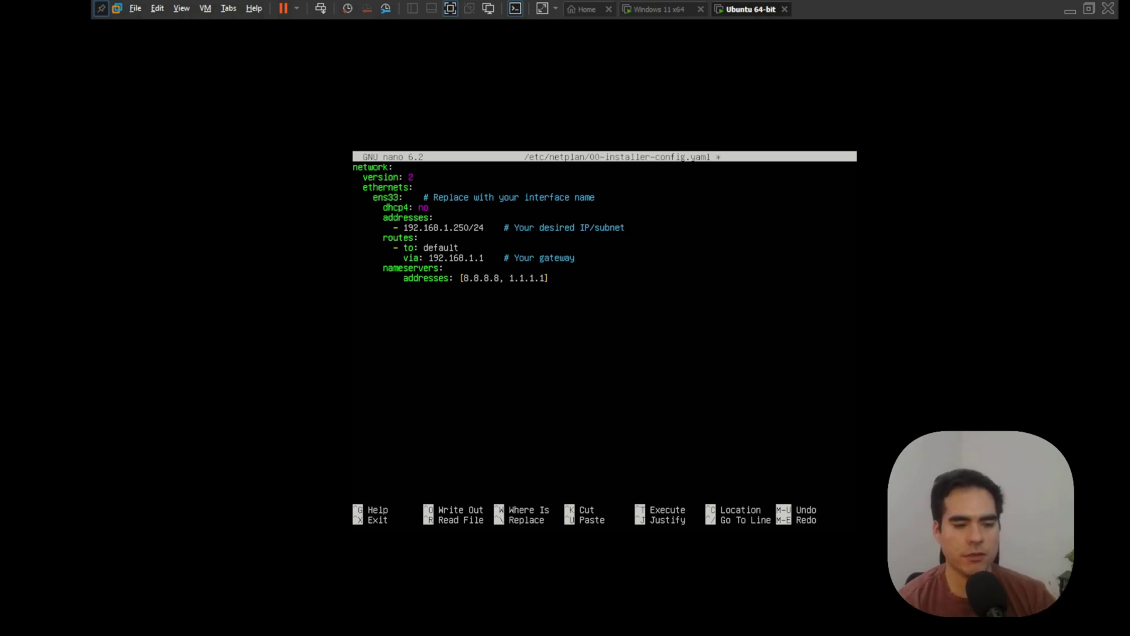
{"action": "key", "text": "ctrl+o"}
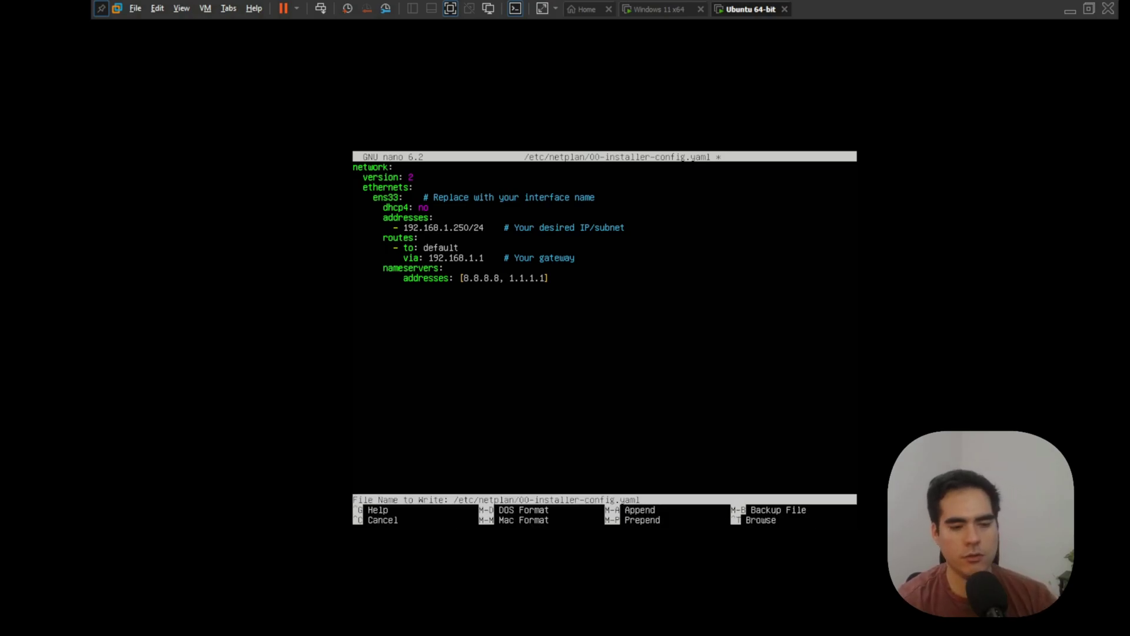
{"action": "key", "text": "Return"}
{"action": "key", "text": "ctrl+x"}
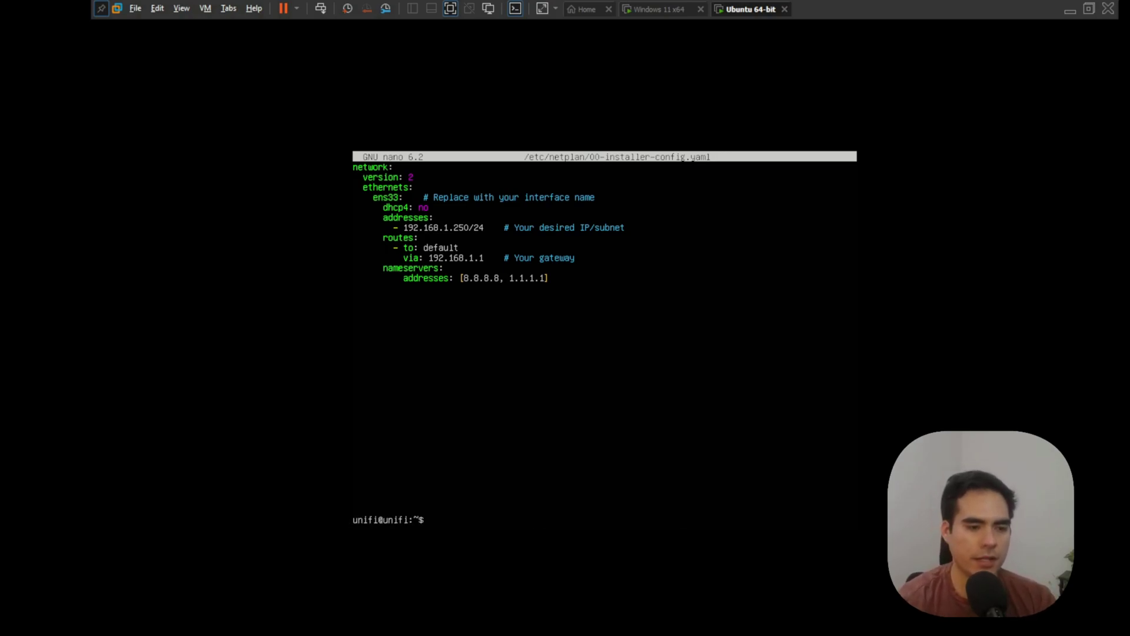
Step: Clear the terminal and apply the new configuration with sudo netplan apply
{"action": "type", "text": "clear"}
{"action": "key", "text": "Return"}
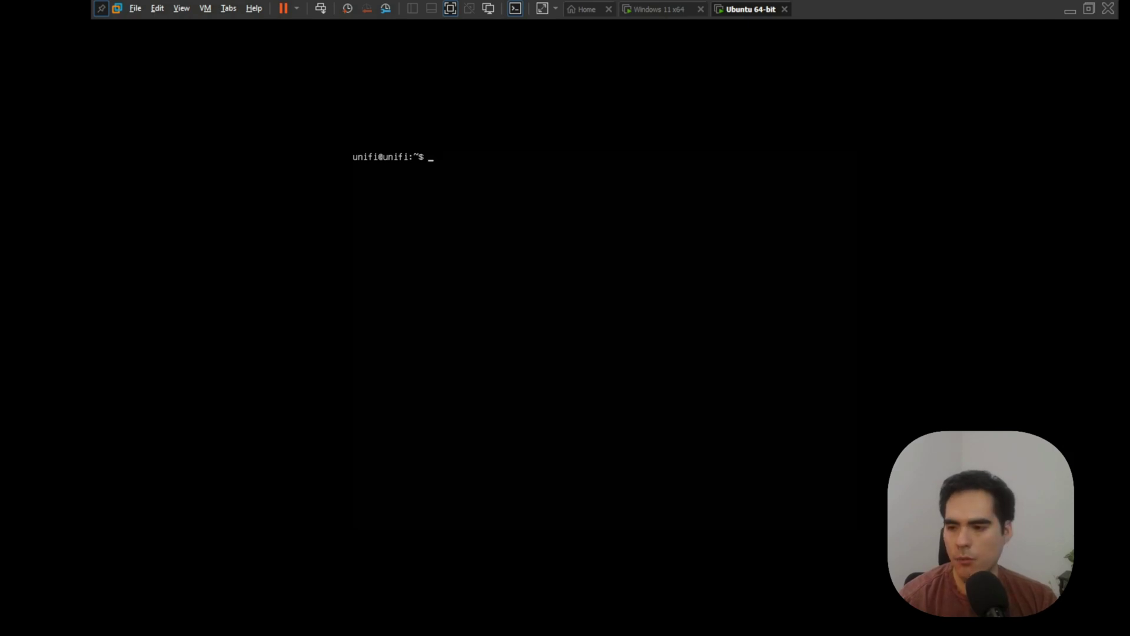
{"action": "type", "text": "sudo "}
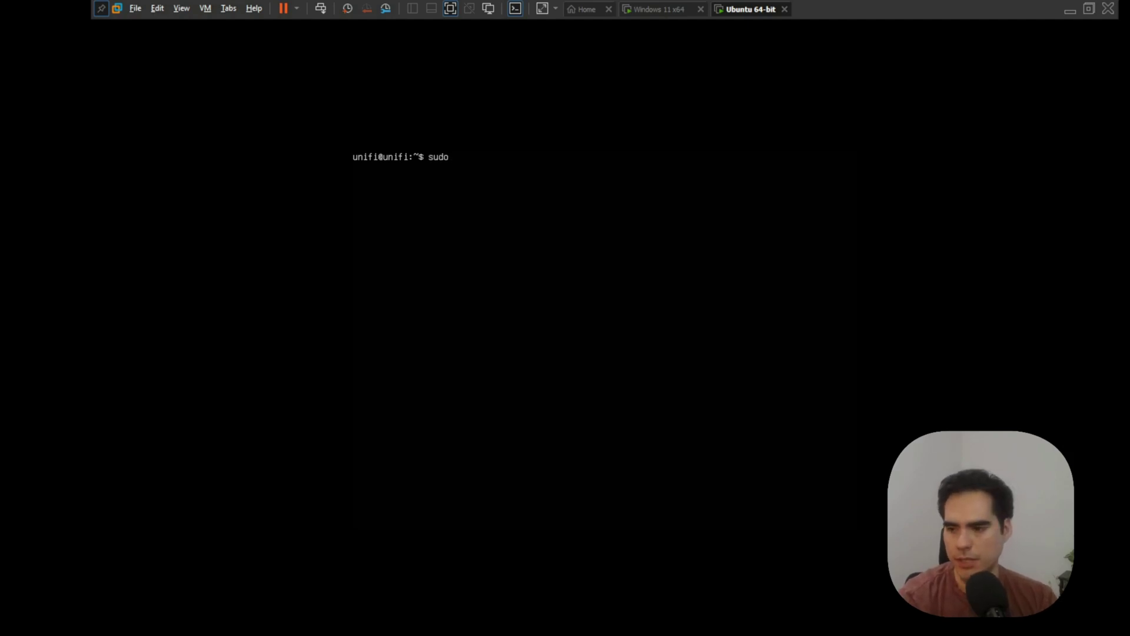
{"action": "type", "text": "netplan apply"}
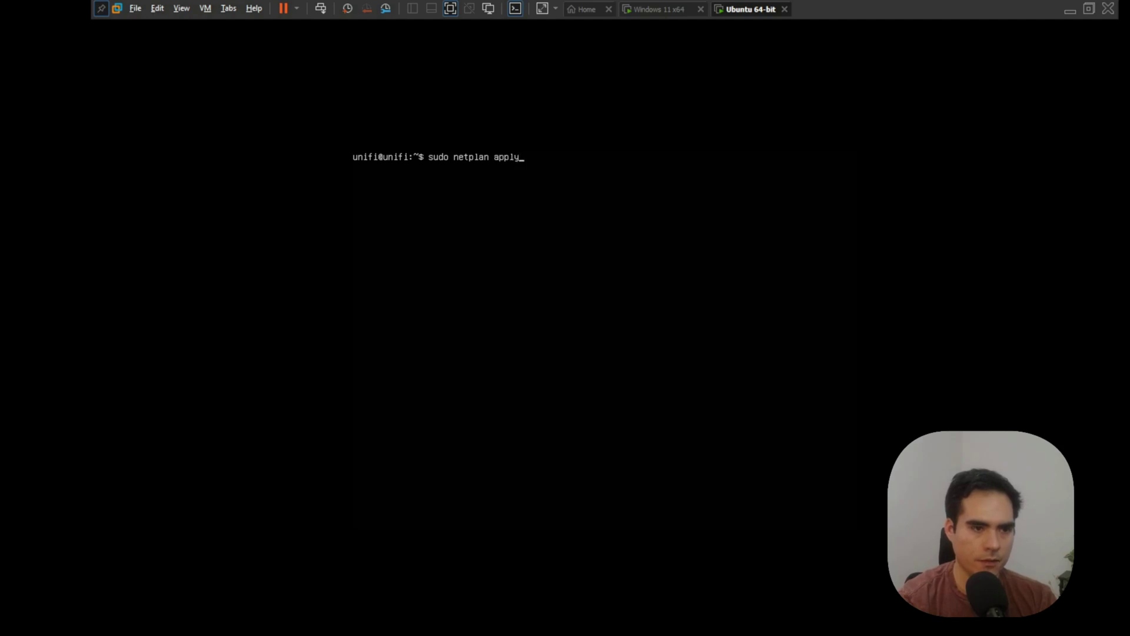
{"action": "key", "text": "Return"}
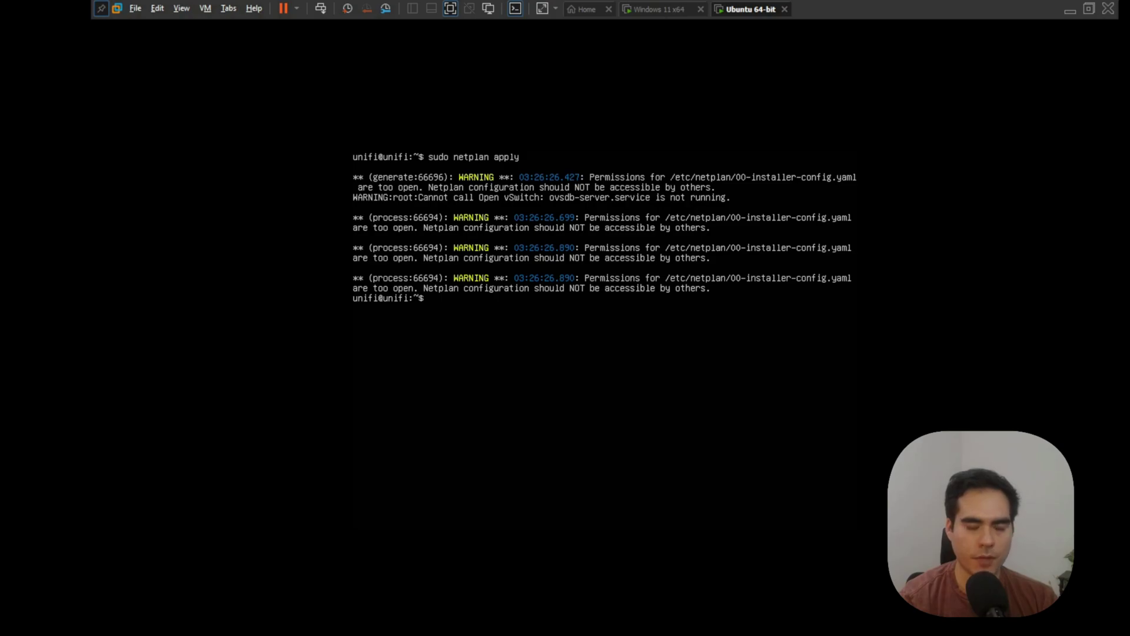
Step: Test with sudo netplan try, accept it, and verify ens33 shows 192.168.1.250/24 via ip a
{"action": "type", "text": "net"}
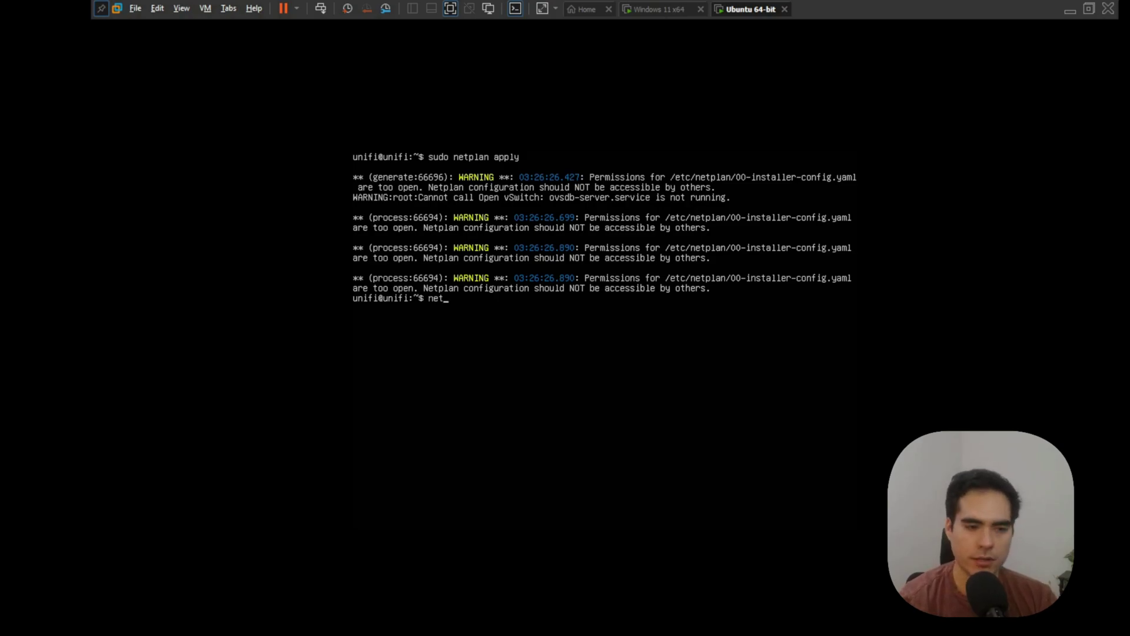
{"action": "type", "text": "plan try"}
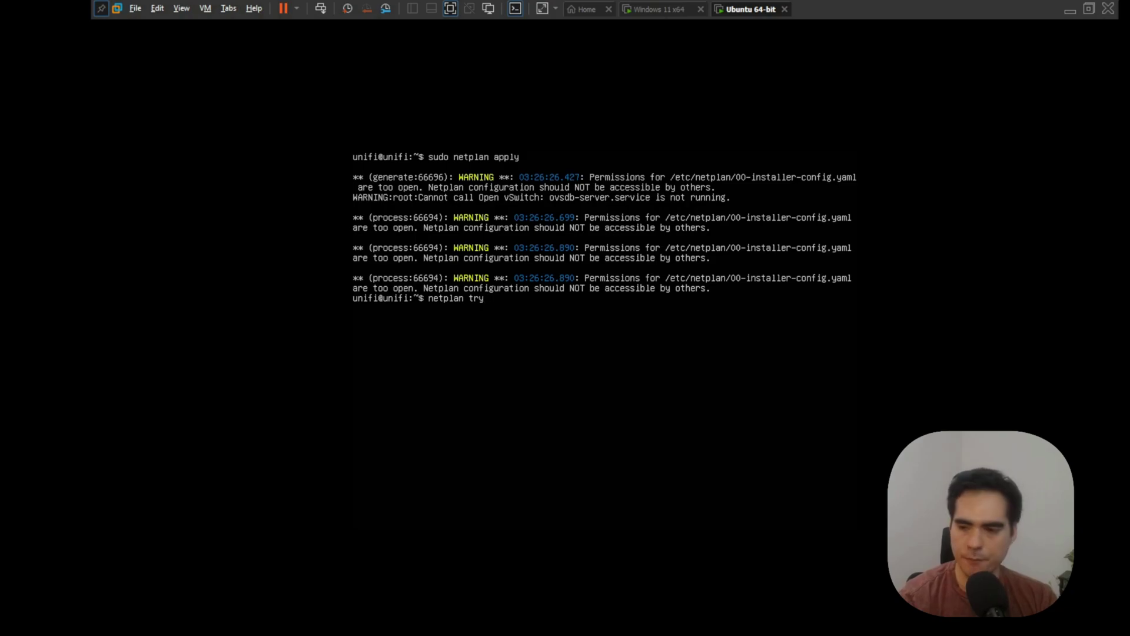
{"action": "key", "text": "BackSpace"}
{"action": "key", "text": "BackSpace"}
{"action": "key", "text": "BackSpace"}
{"action": "key", "text": "BackSpace"}
{"action": "key", "text": "BackSpace"}
{"action": "key", "text": "BackSpace"}
{"action": "key", "text": "BackSpace"}
{"action": "key", "text": "BackSpace"}
{"action": "key", "text": "BackSpace"}
{"action": "key", "text": "BackSpace"}
{"action": "key", "text": "BackSpace"}
{"action": "type", "text": "sudo netplan try"}
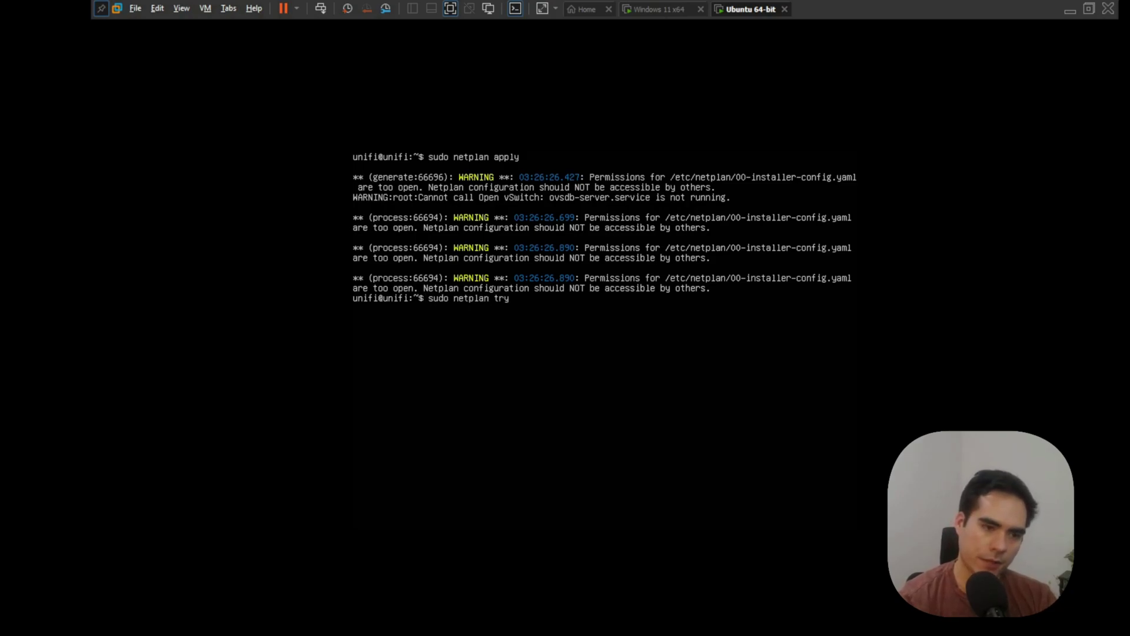
{"action": "key", "text": "Return"}
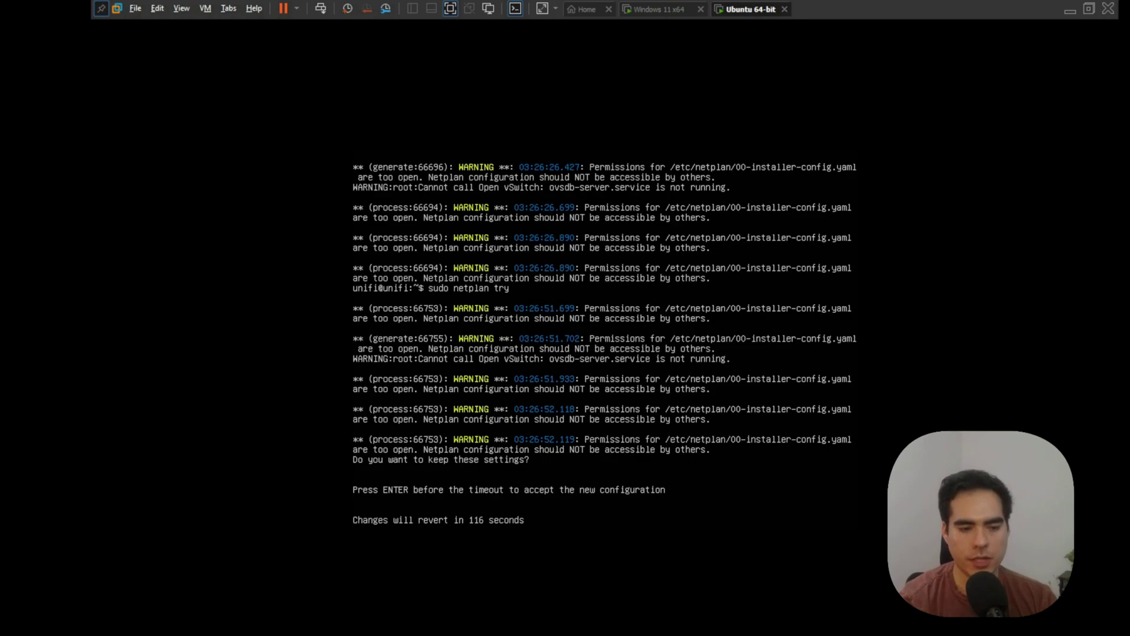
{"action": "key", "text": "Return"}
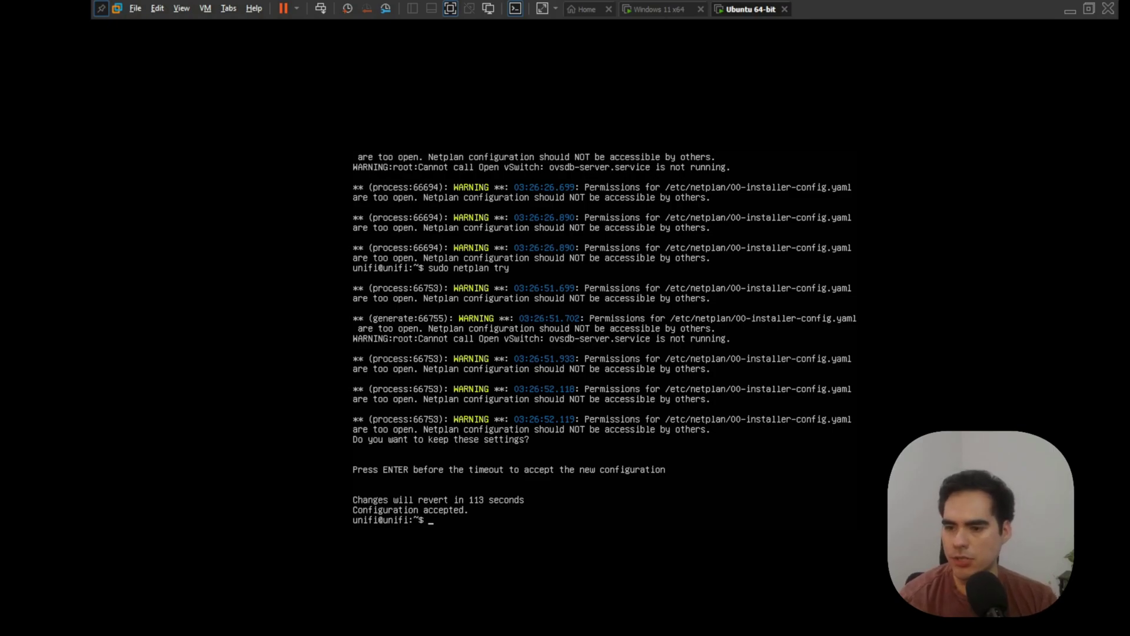
{"action": "type", "text": "ip a"}
{"action": "key", "text": "Return"}
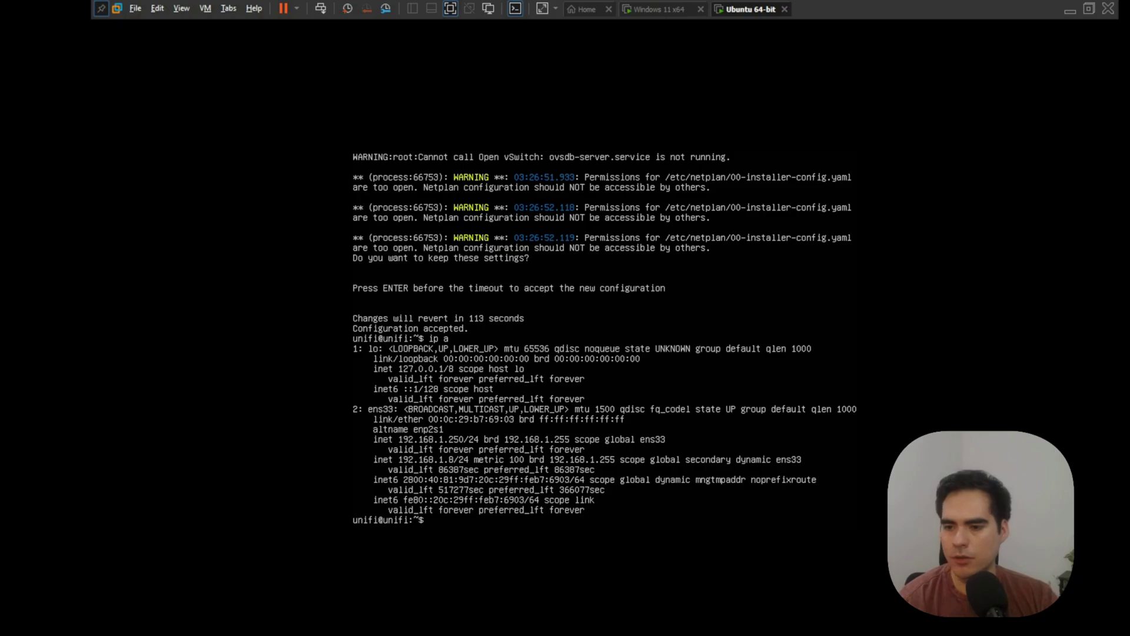
{"action": "left_click", "coordinate": [157, 9]}
{"action": "left_click", "coordinate": [173, 54]}
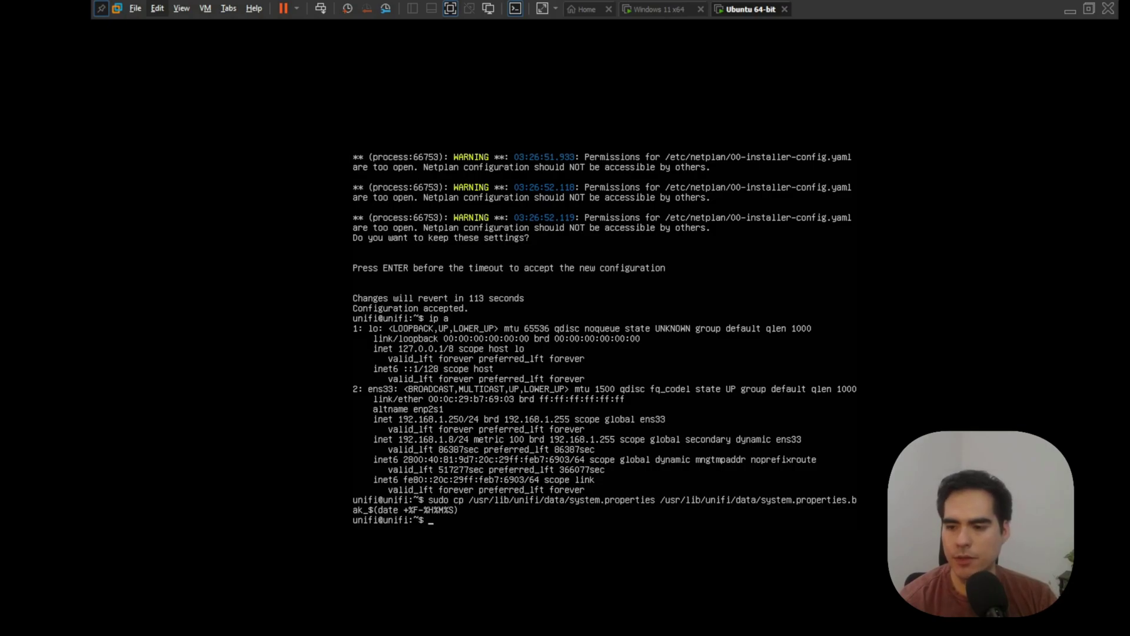
{"action": "left_click", "coordinate": [158, 8]}
{"action": "left_click", "coordinate": [177, 56]}
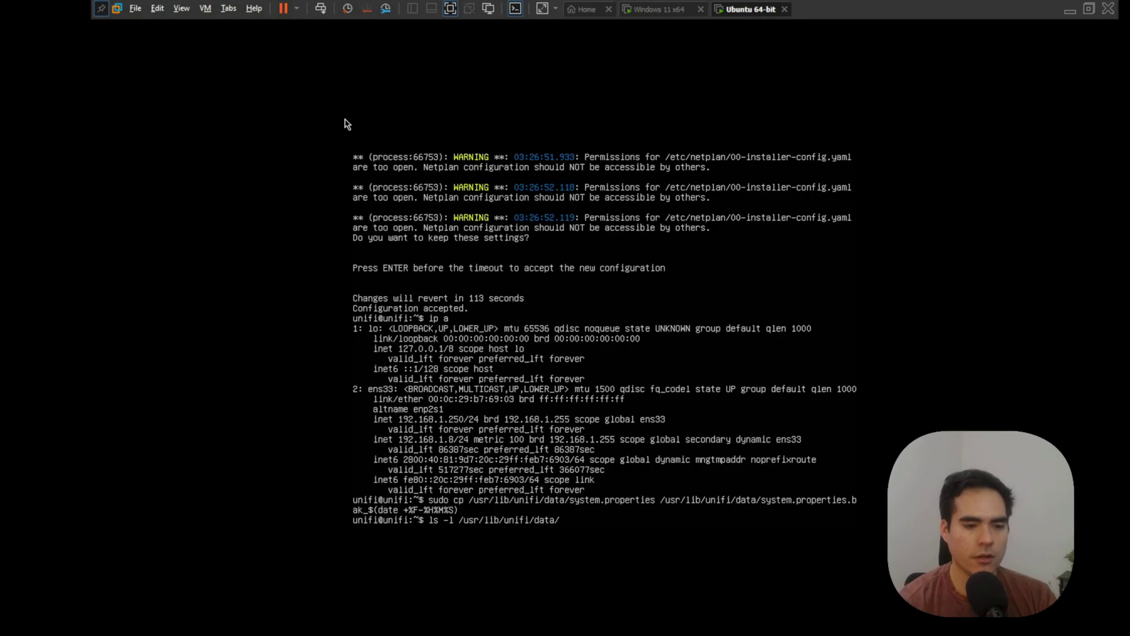
{"action": "key", "text": "Return"}
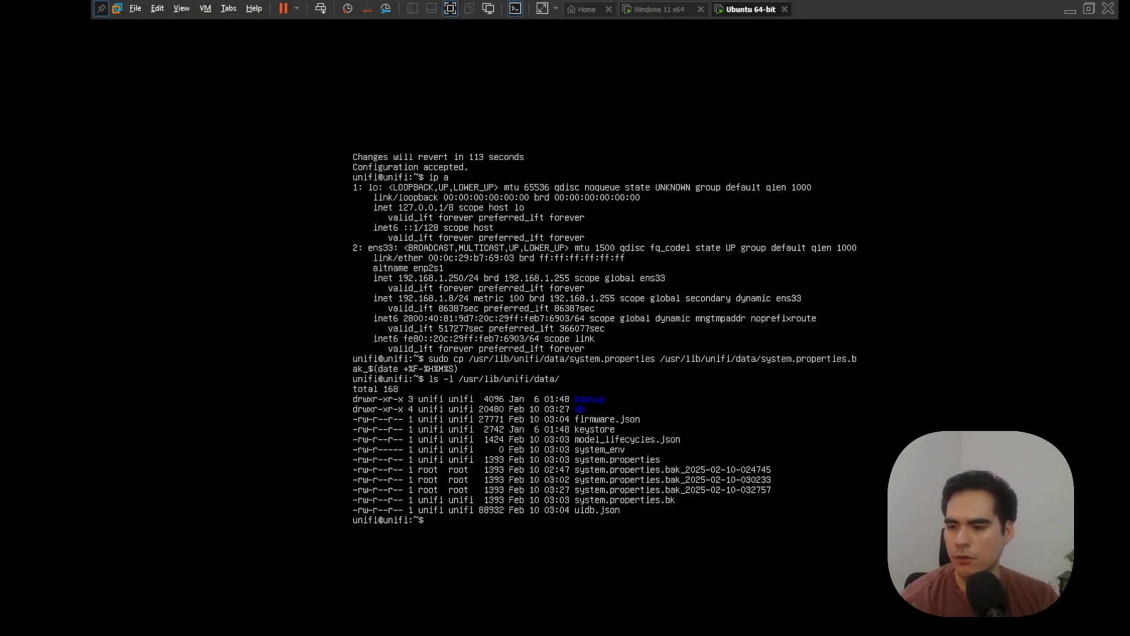
{"action": "left_click", "coordinate": [158, 9]}
{"action": "left_click", "coordinate": [177, 47]}
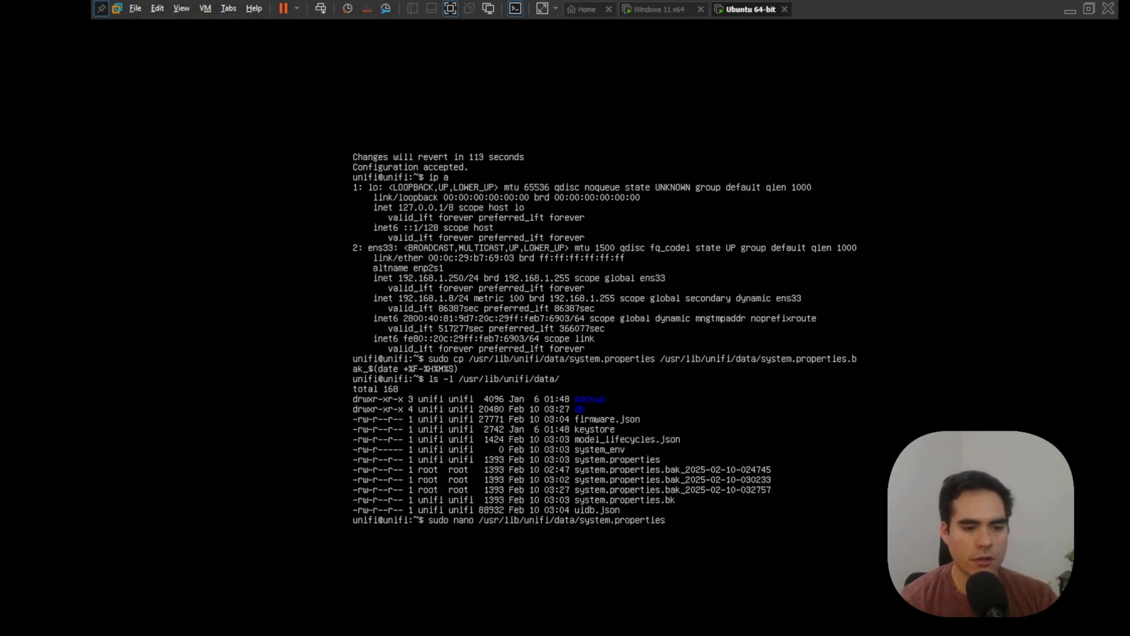
Step: Open system.properties in nano and change system_ip from 192.168.1.240 to 192.168.1.250
{"action": "key", "text": "Return"}
{"action": "left_click", "coordinate": [355, 368]}
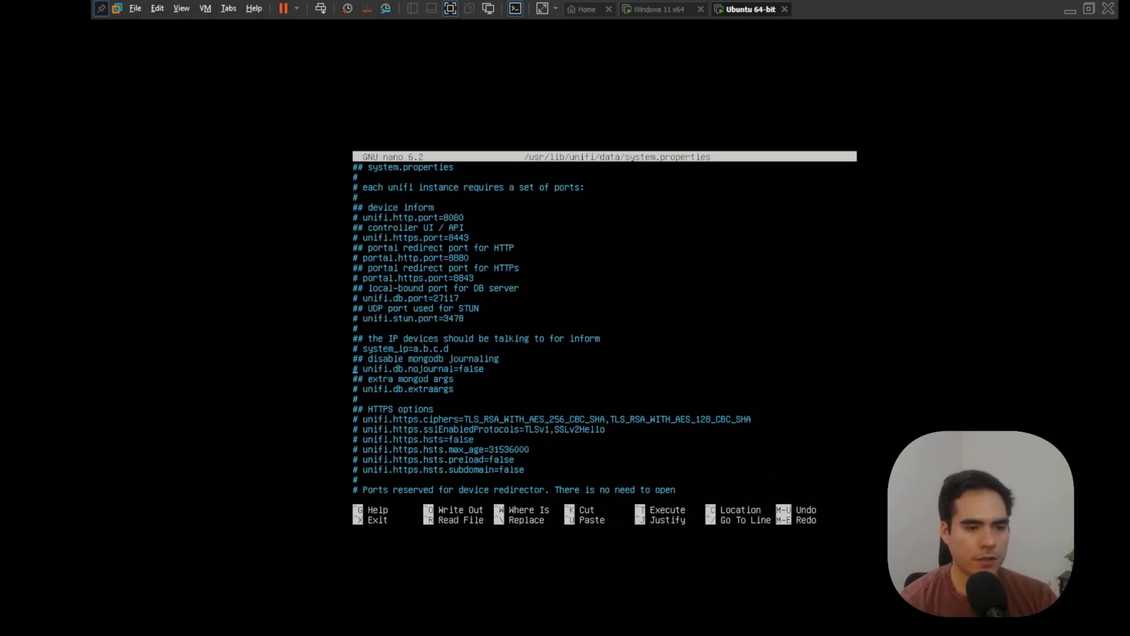
{"action": "key", "text": "Down"}
{"action": "key", "text": "Down"}
{"action": "key", "text": "Down"}
{"action": "key", "text": "Down"}
{"action": "key", "text": "Down"}
{"action": "key", "text": "Down"}
{"action": "key", "text": "Down"}
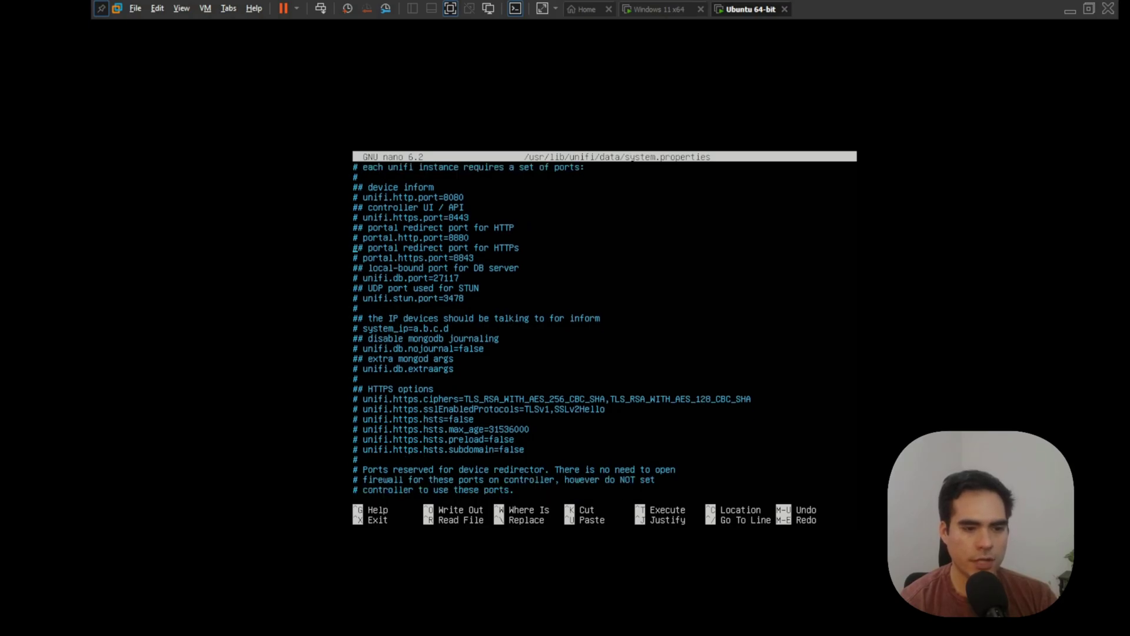
{"action": "key", "text": "Down"}
{"action": "key", "text": "Down"}
{"action": "key", "text": "Down"}
{"action": "key", "text": "Down"}
{"action": "key", "text": "Down"}
{"action": "key", "text": "Down"}
{"action": "key", "text": "Down"}
{"action": "key", "text": "Down"}
{"action": "key", "text": "Down"}
{"action": "key", "text": "Down"}
{"action": "key", "text": "Down"}
{"action": "key", "text": "Down"}
{"action": "key", "text": "Down"}
{"action": "key", "text": "Down"}
{"action": "key", "text": "Down"}
{"action": "key", "text": "Down"}
{"action": "key", "text": "Down"}
{"action": "key", "text": "Down"}
{"action": "key", "text": "Down"}
{"action": "key", "text": "Down"}
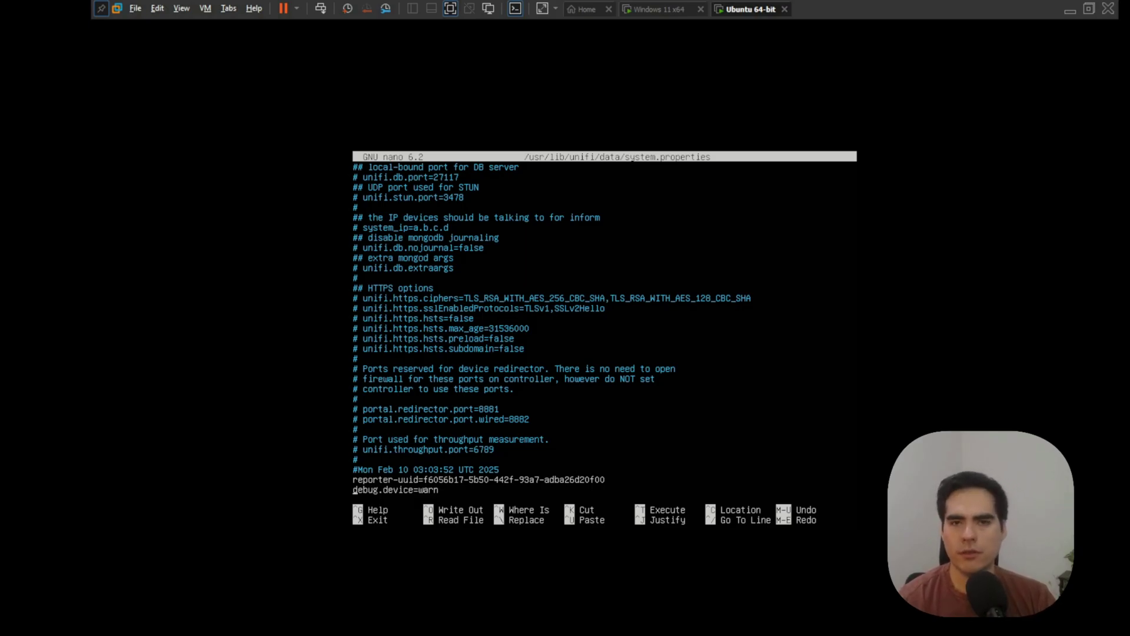
{"action": "key", "text": "Down"}
{"action": "key", "text": "Down"}
{"action": "key", "text": "Down"}
{"action": "key", "text": "Down"}
{"action": "key", "text": "Down"}
{"action": "key", "text": "Down"}
{"action": "key", "text": "Down"}
{"action": "key", "text": "Down"}
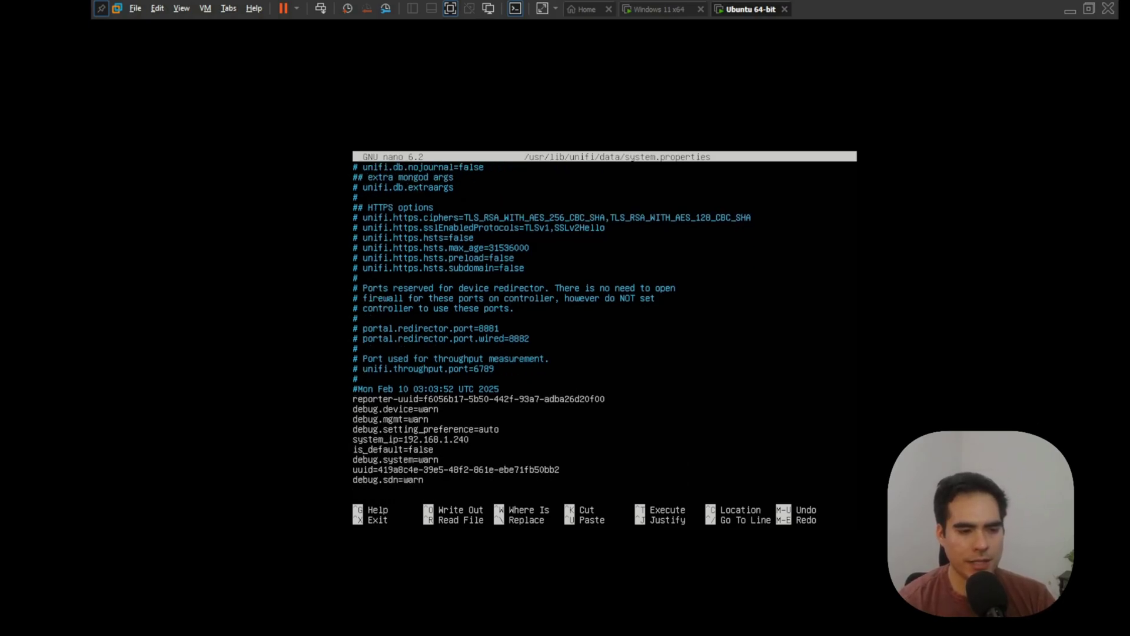
{"action": "key", "text": "Right"}
{"action": "key", "text": "Right"}
{"action": "key", "text": "Right"}
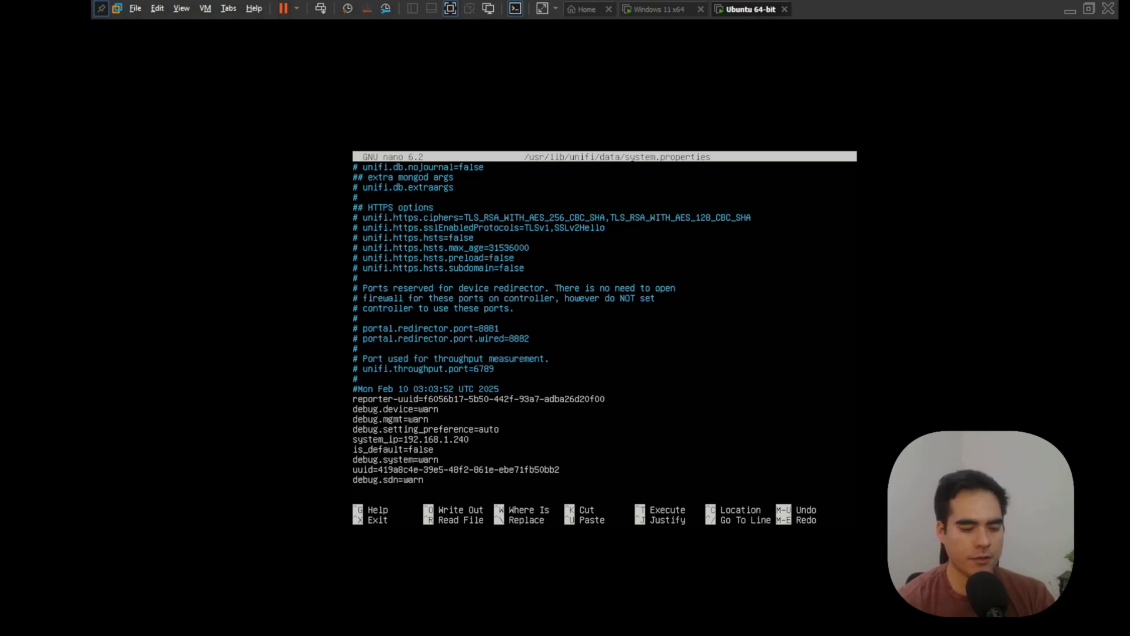
{"action": "key", "text": "Delete"}
{"action": "type", "text": "5"}
{"action": "key", "text": "Up"}
{"action": "key", "text": "Up"}
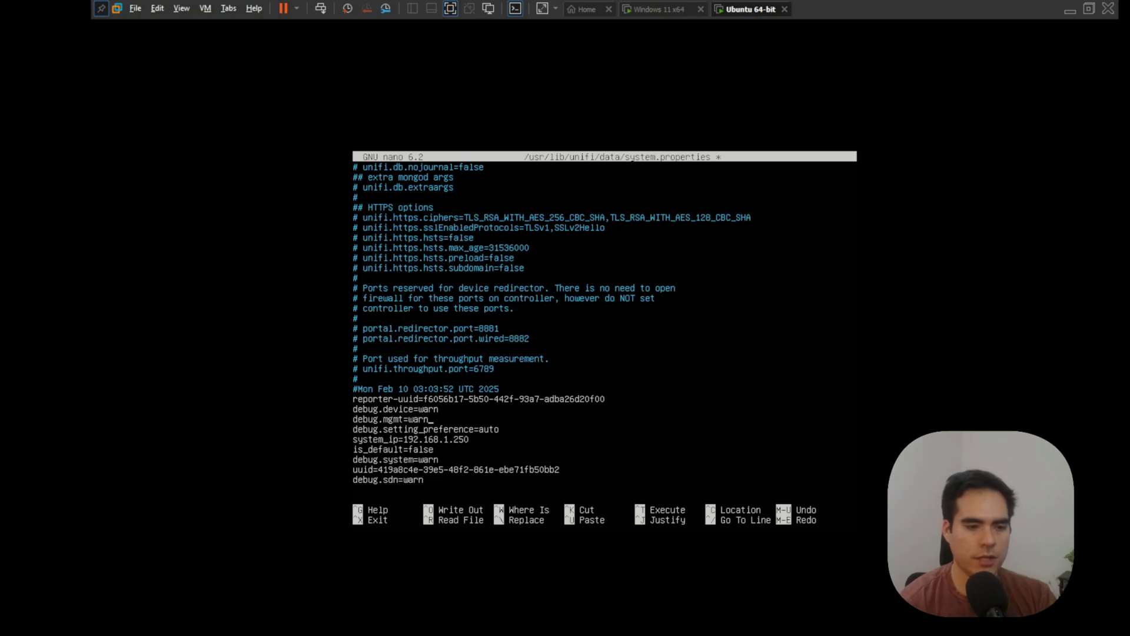
Step: Save system.properties, exit nano, and clear the terminal
{"action": "key", "text": "ctrl+o"}
{"action": "key", "text": "Return"}
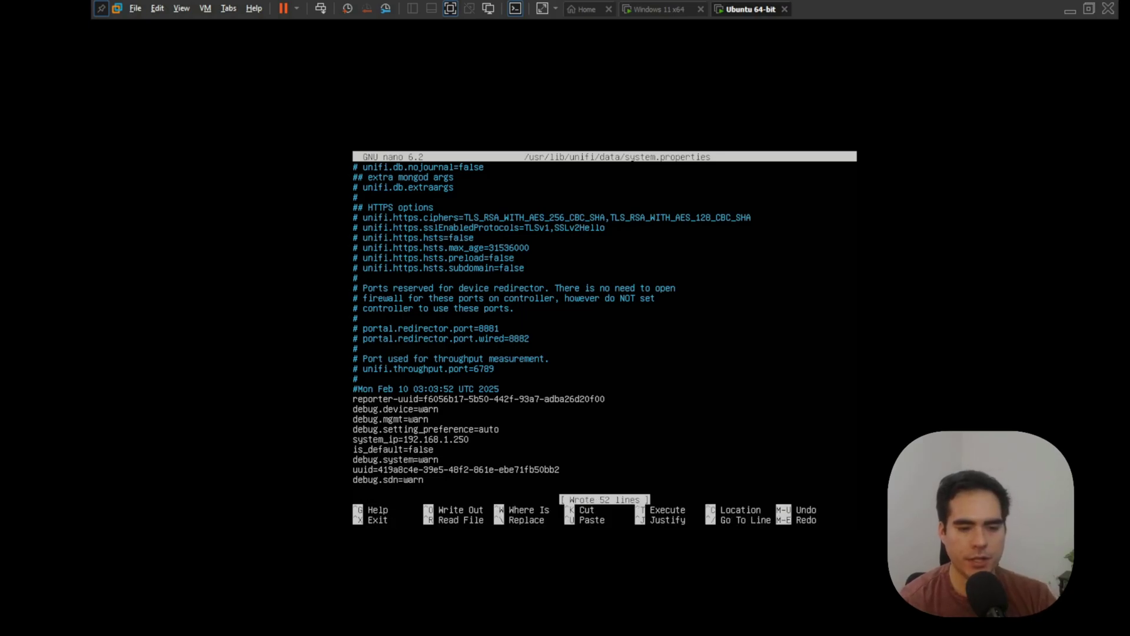
{"action": "key", "text": "ctrl+x"}
{"action": "type", "text": "clear"}
{"action": "key", "text": "Return"}
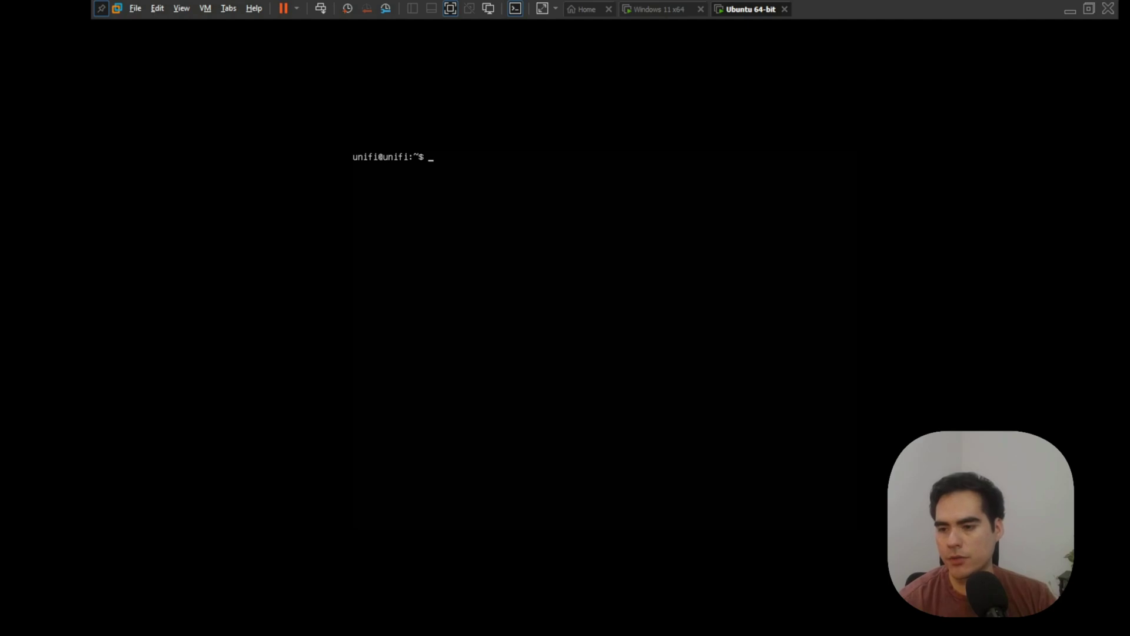
Step: Enter the command sudo service unifi restart at the shell prompt
{"action": "type", "text": "sudo ser"}
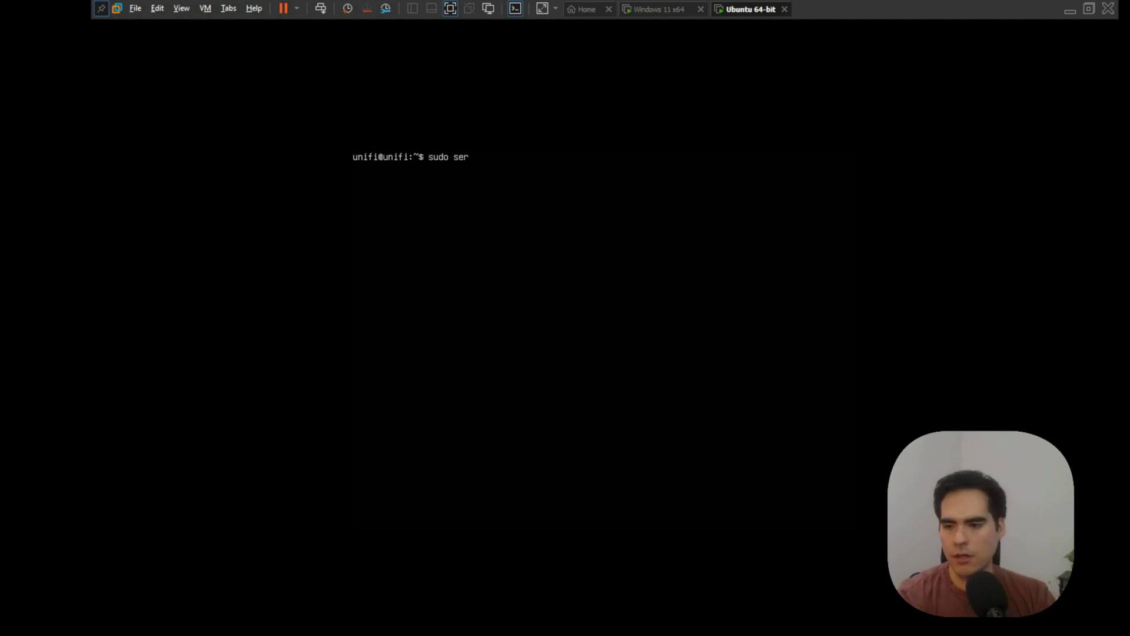
{"action": "type", "text": "vice unifi restart"}
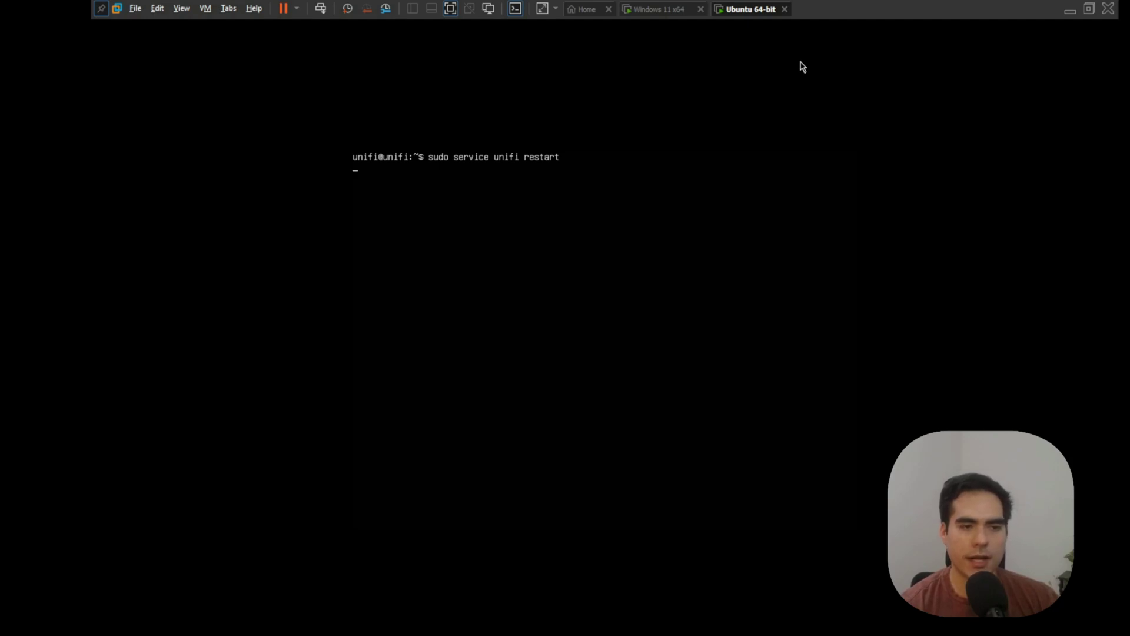
Step: In the Windows VM browser, load the UniFi controller at 192.168.1.250:8443
{"action": "left_click", "coordinate": [666, 10]}
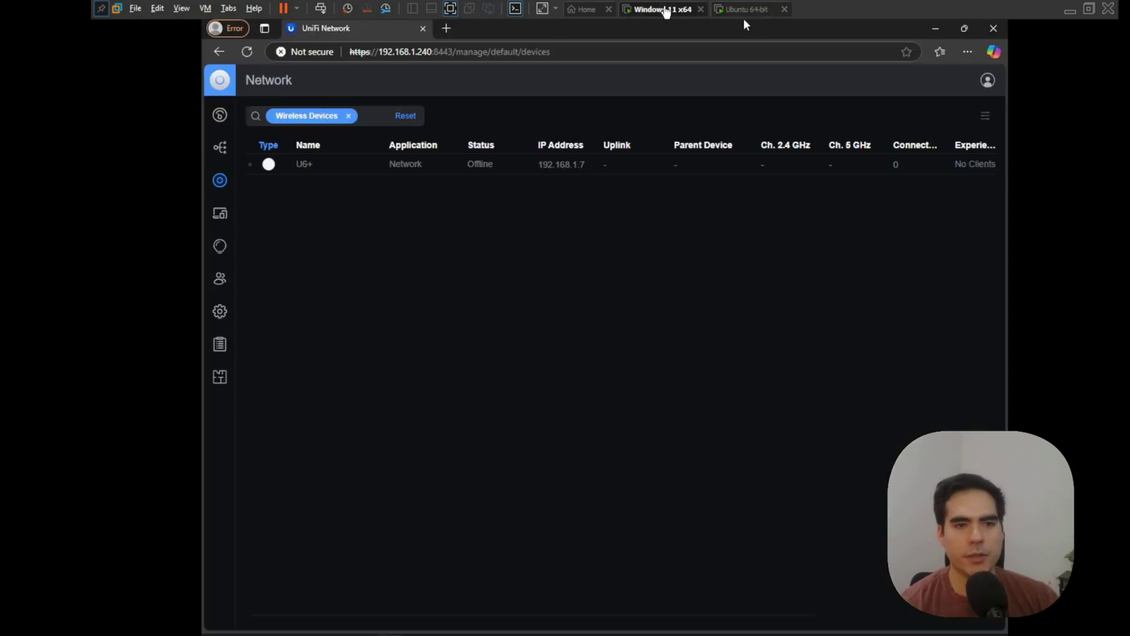
{"action": "left_click", "coordinate": [433, 51]}
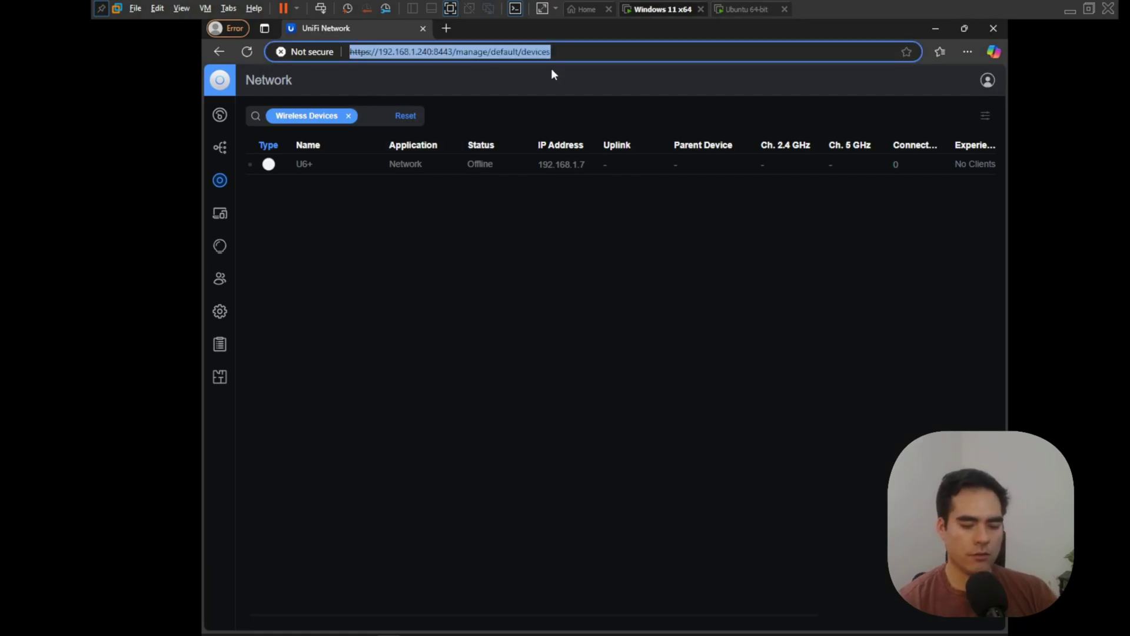
{"action": "key", "text": "Return"}
{"action": "left_click", "coordinate": [403, 53]}
{"action": "left_click", "coordinate": [429, 52]}
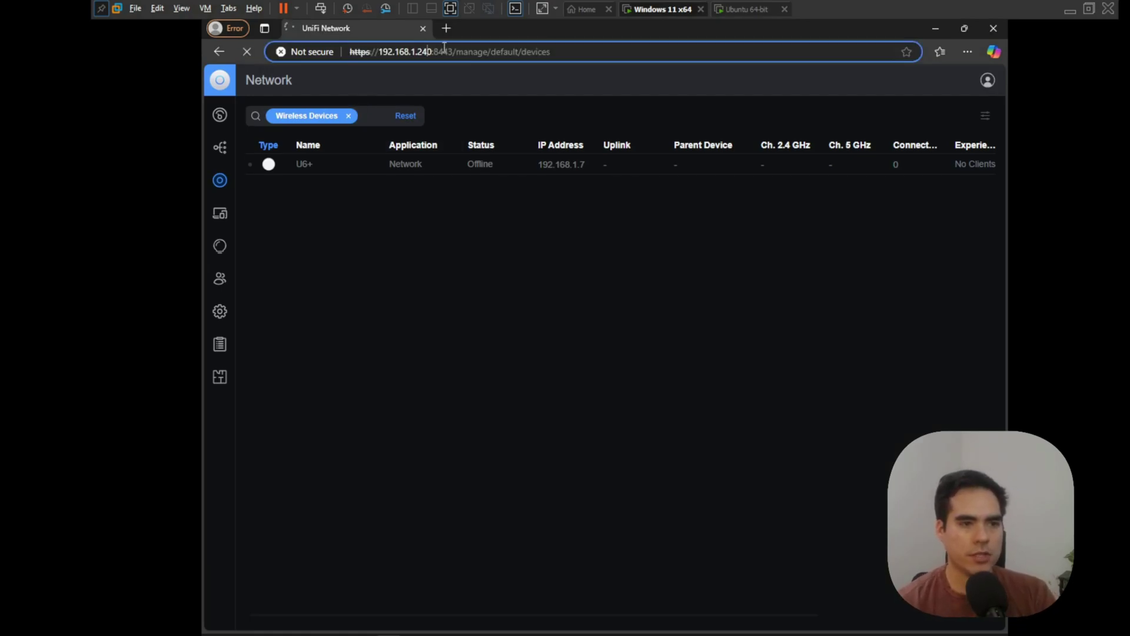
{"action": "key", "text": "BackSpace"}
{"action": "type", "text": "5"}
{"action": "key", "text": "Return"}
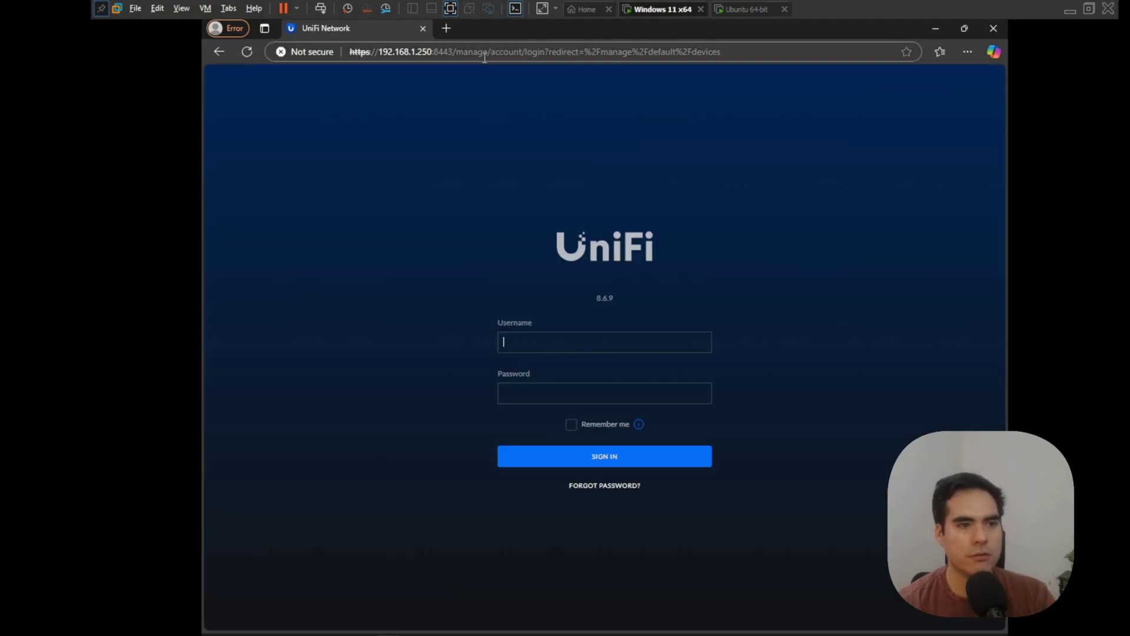
Step: Sign in to UniFi Network with the controller username and password
{"action": "left_click", "coordinate": [572, 340]}
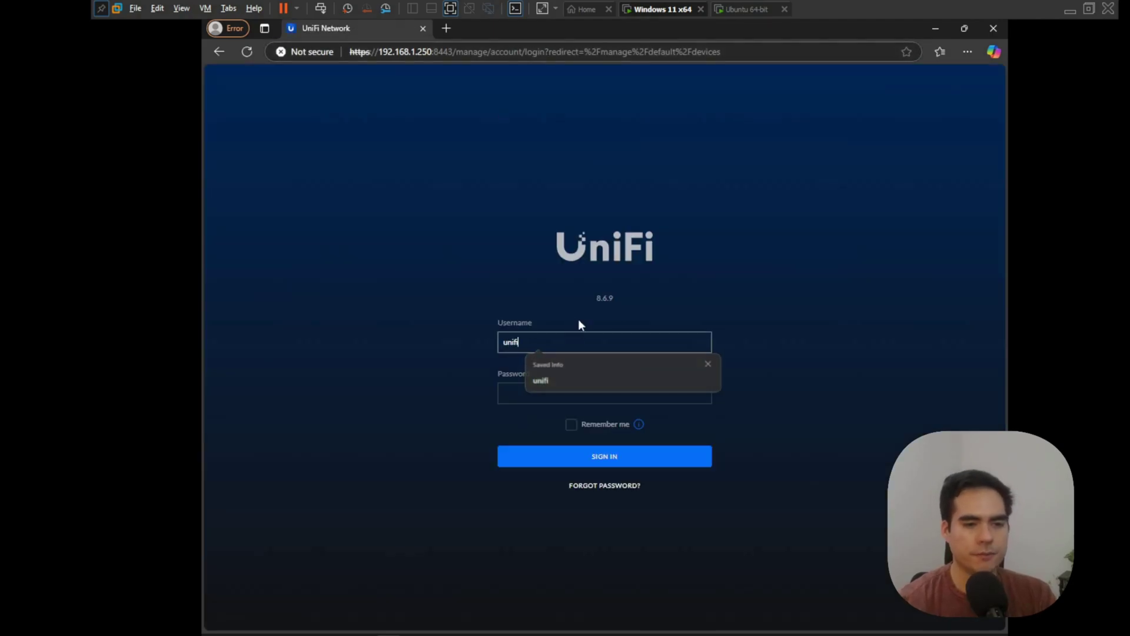
{"action": "key", "text": "Tab"}
{"action": "key", "text": "Return"}
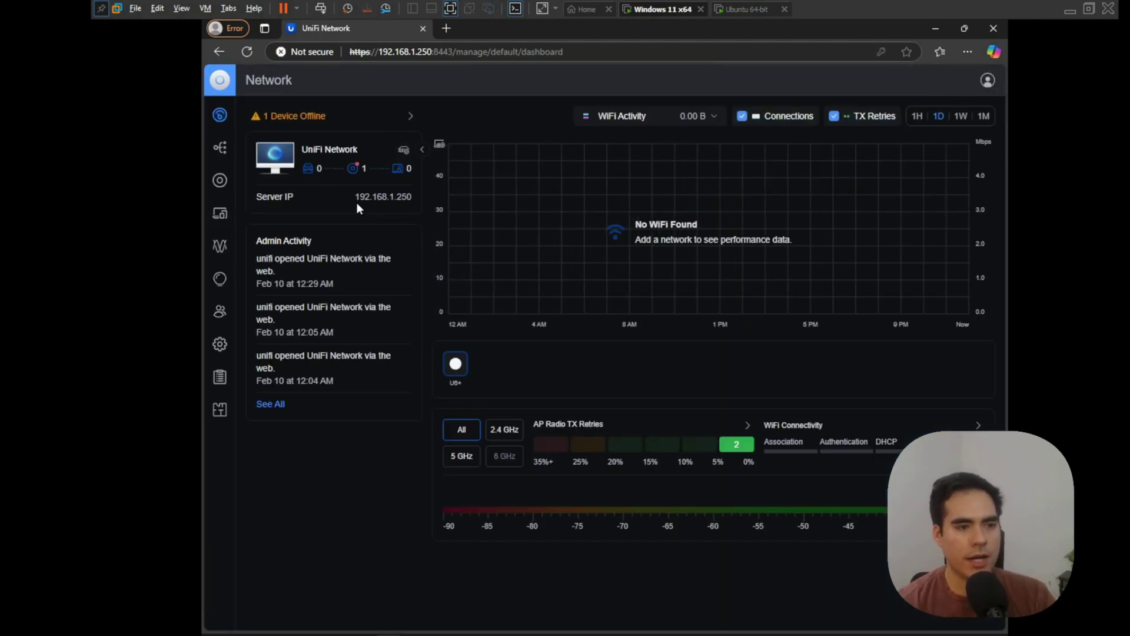
Step: Check the Server IP value, then open the Devices list showing the offline U6+
{"action": "left_click_drag", "start_coordinate": [355, 197], "coordinate": [404, 198]}
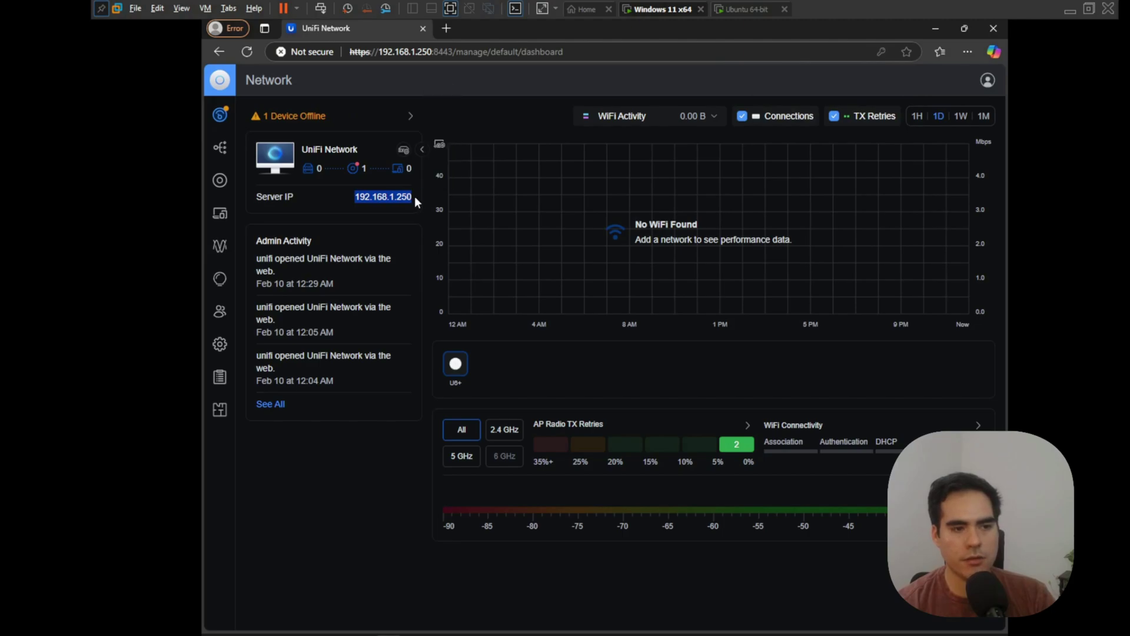
{"action": "left_click", "coordinate": [413, 197]}
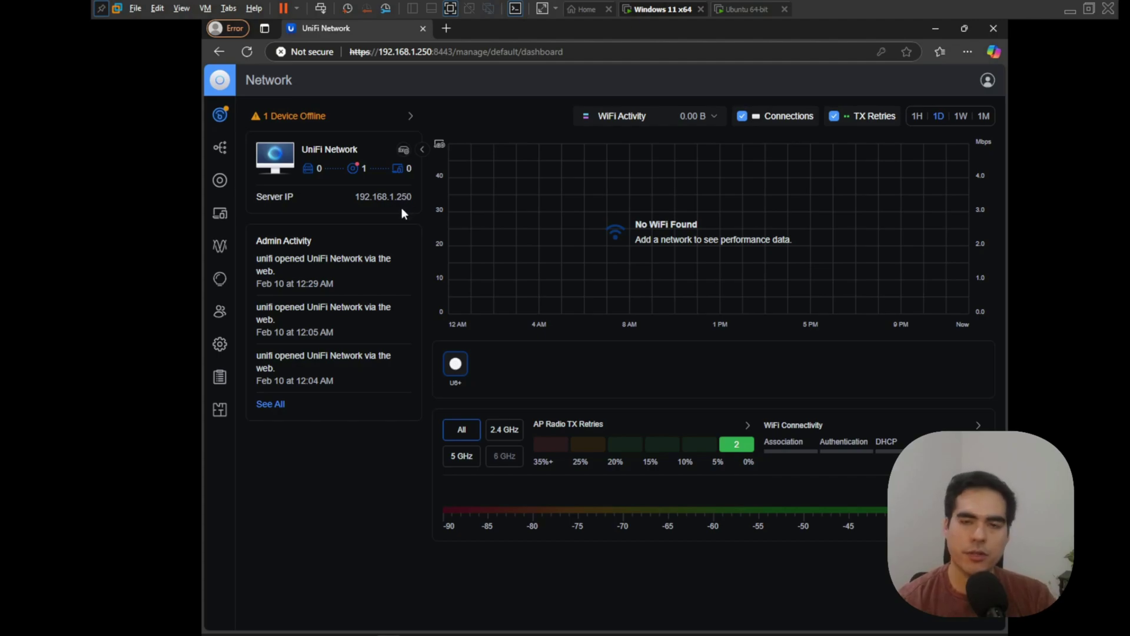
{"action": "left_click_drag", "start_coordinate": [396, 201], "coordinate": [409, 199]}
{"action": "left_click", "coordinate": [408, 198]}
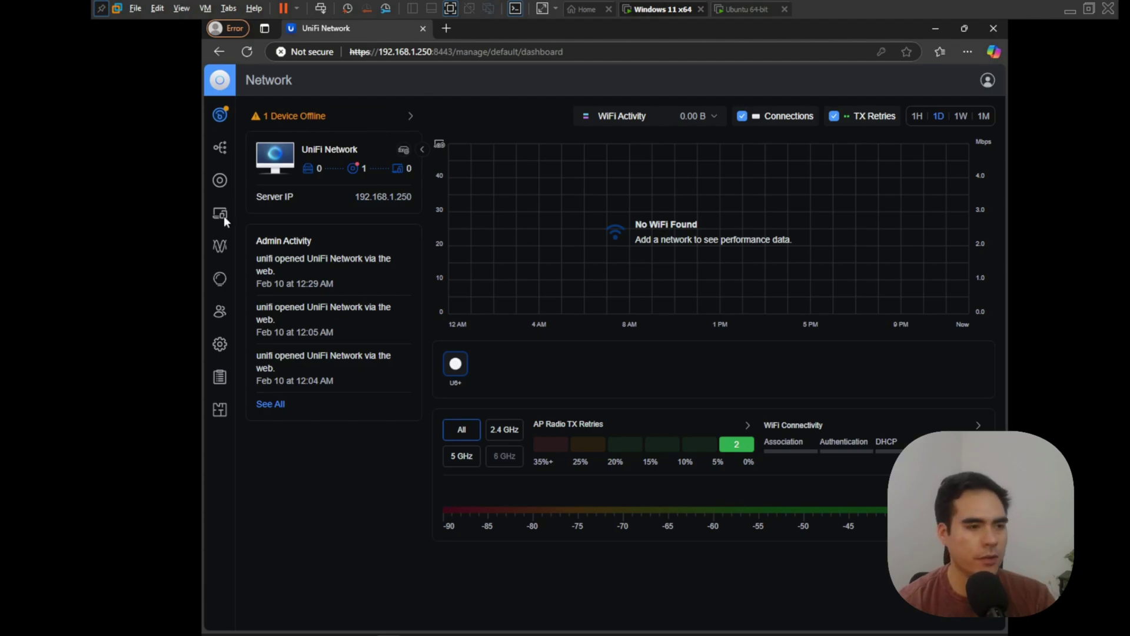
{"action": "left_click", "coordinate": [220, 180]}
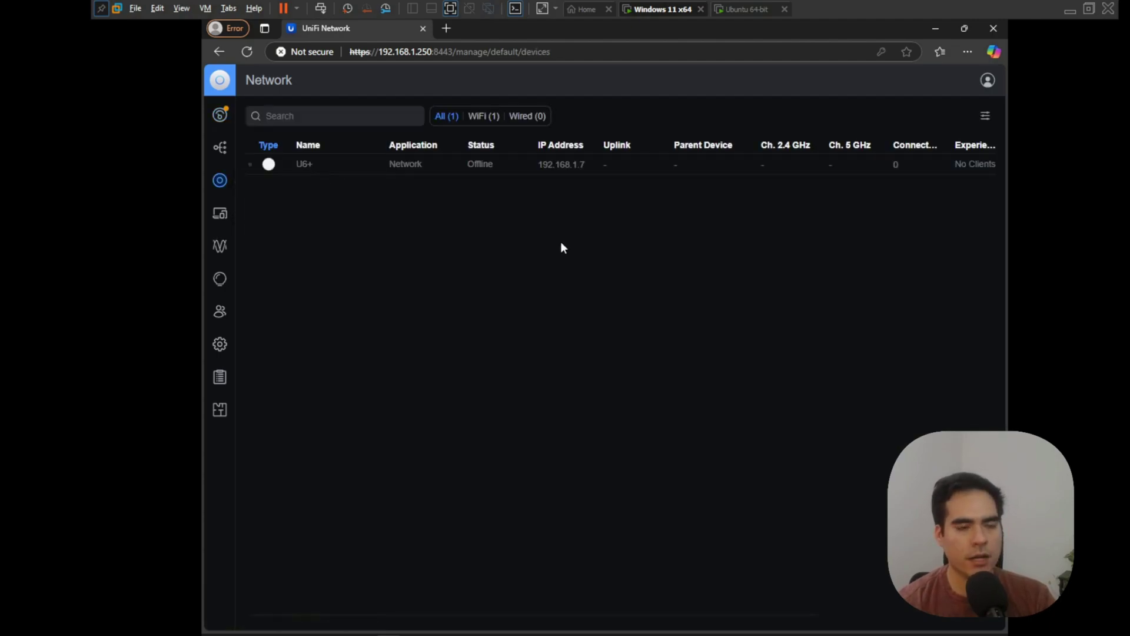